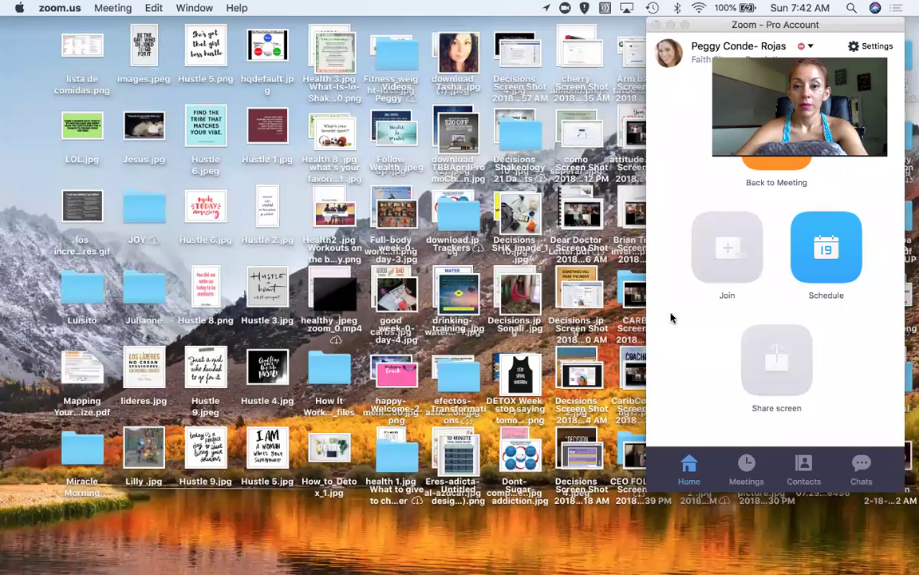
Load teambeachbody.com in the browser tab that holds the 21 Day Fix guide.
mouse_move(511, 563)
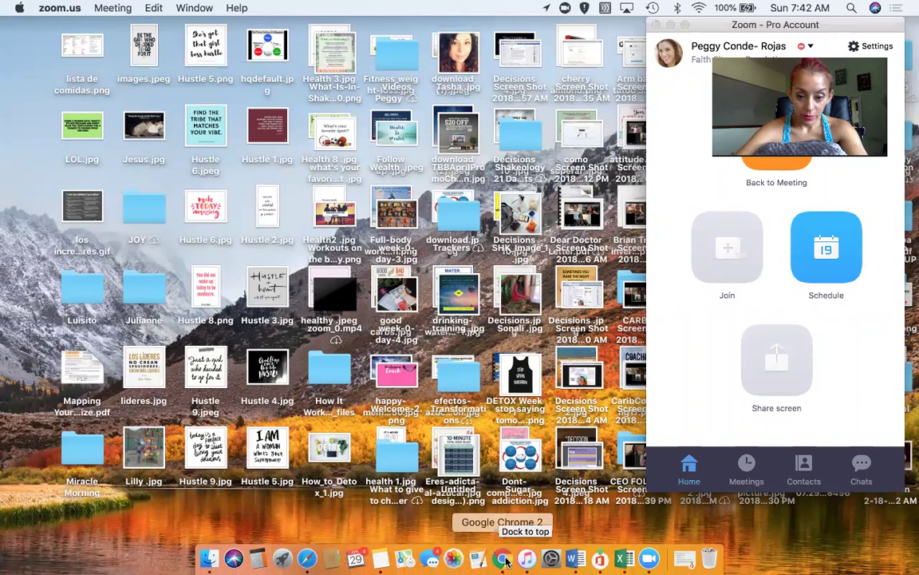
click(504, 559)
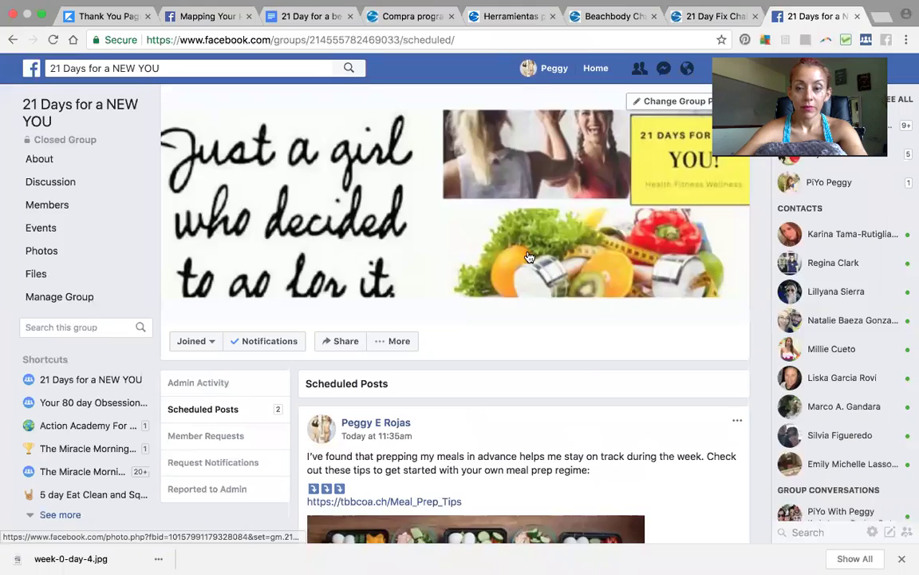
click(703, 14)
click(599, 37)
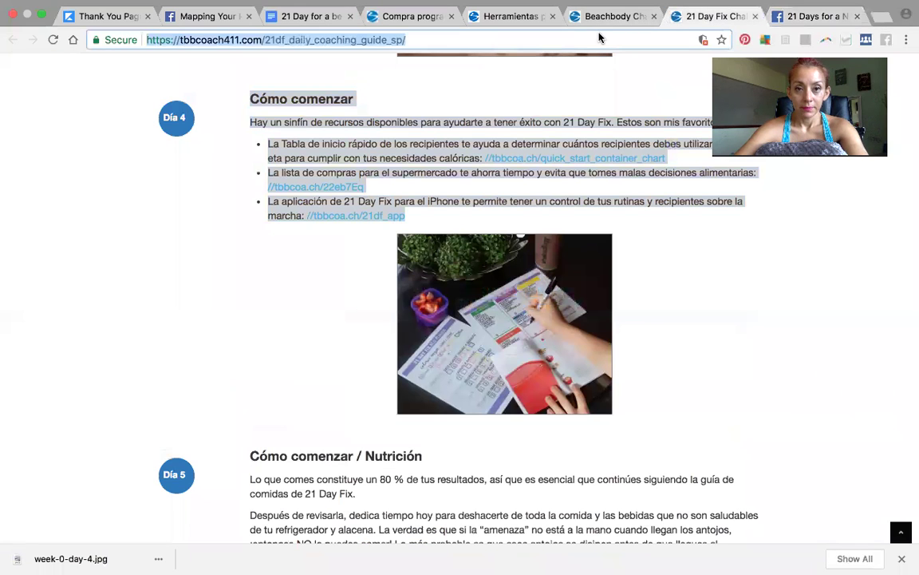
text(teambeachbody.com)
key(Return)
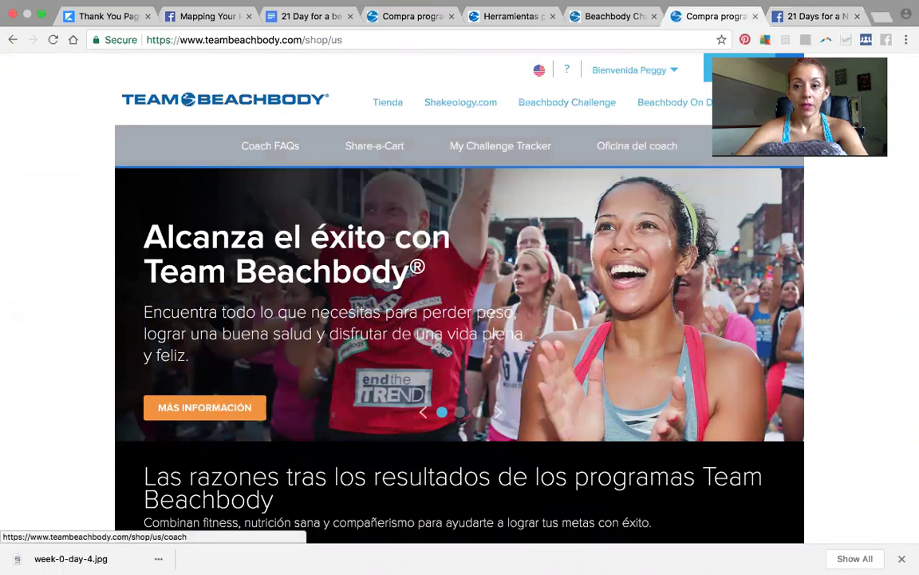
Go through Oficina del coach, Crecer Mi Negocio and Herramientas para los grupos reto to Guías de grupos reto.
click(638, 148)
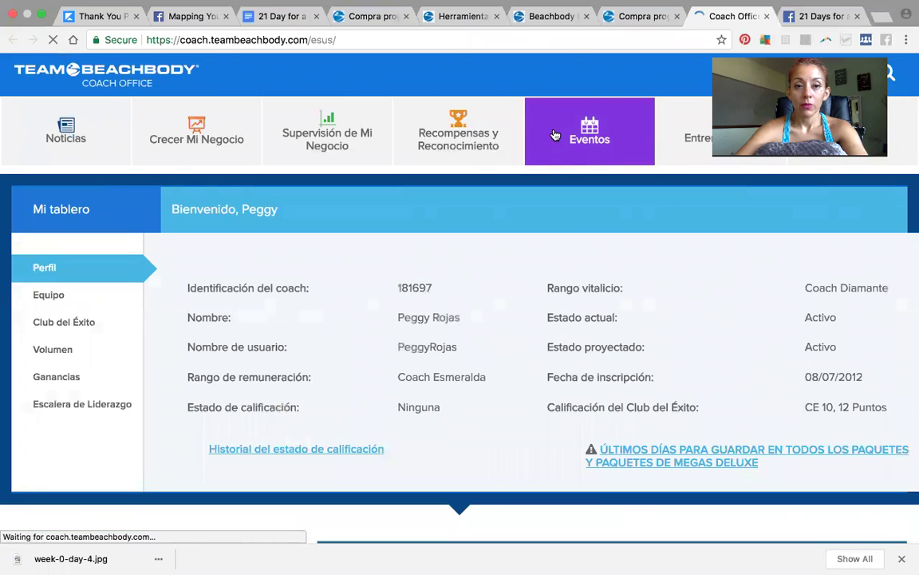
click(191, 146)
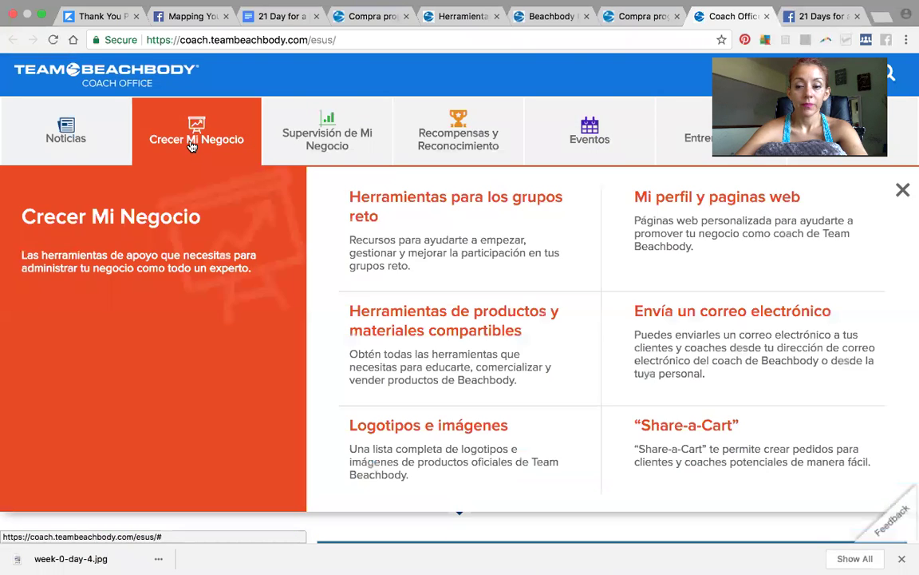
click(369, 205)
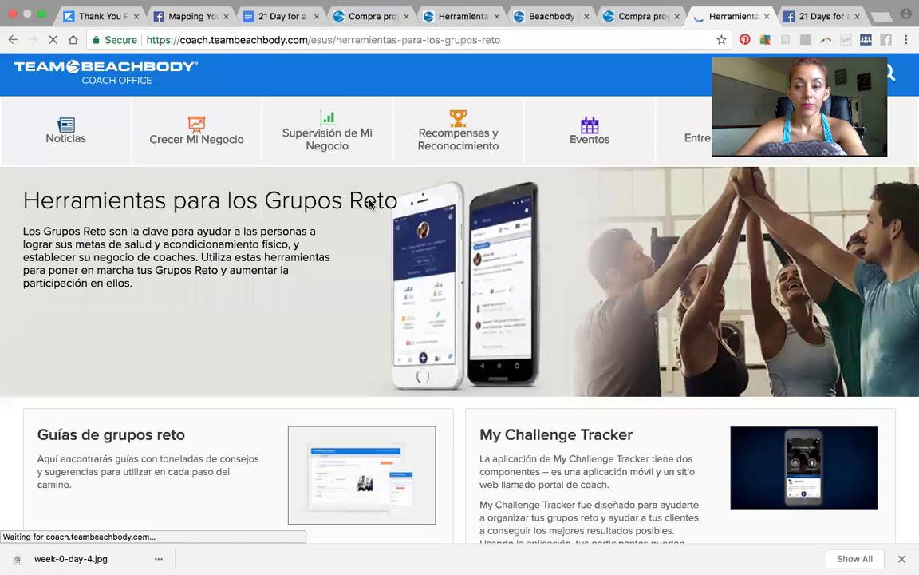
click(127, 440)
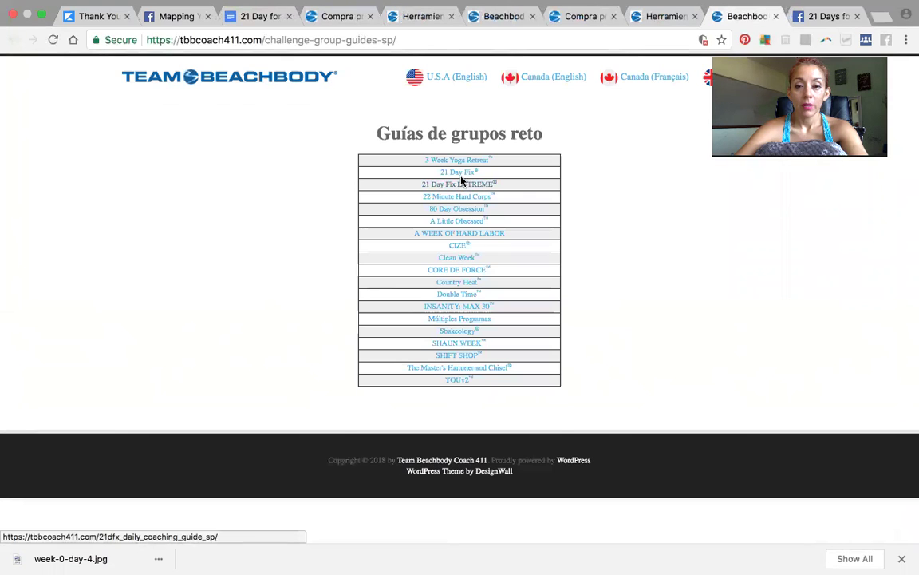
Open the 21 Day Fix guide from the Spanish list and scroll down to the Día 5 post.
click(458, 174)
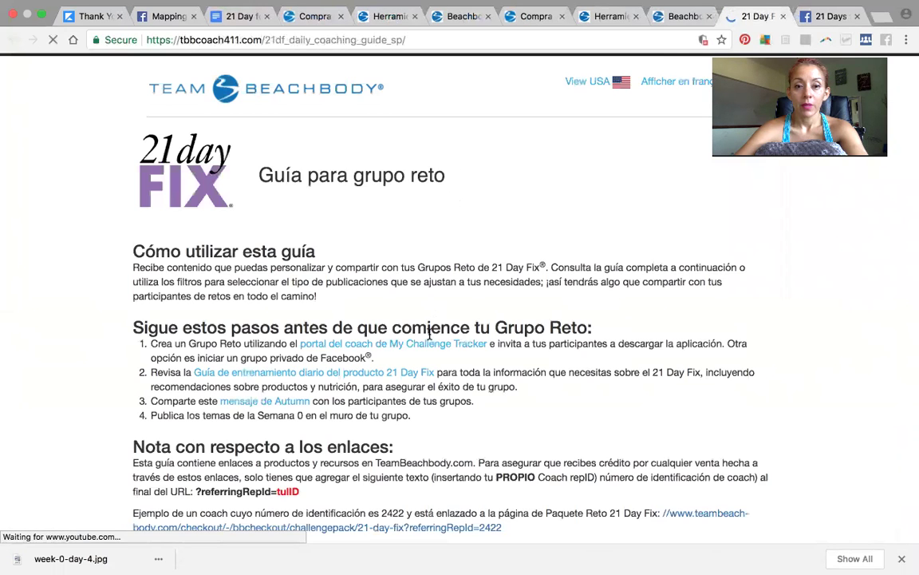
scroll(430, 339, down, 4)
scroll(430, 339, down, 5)
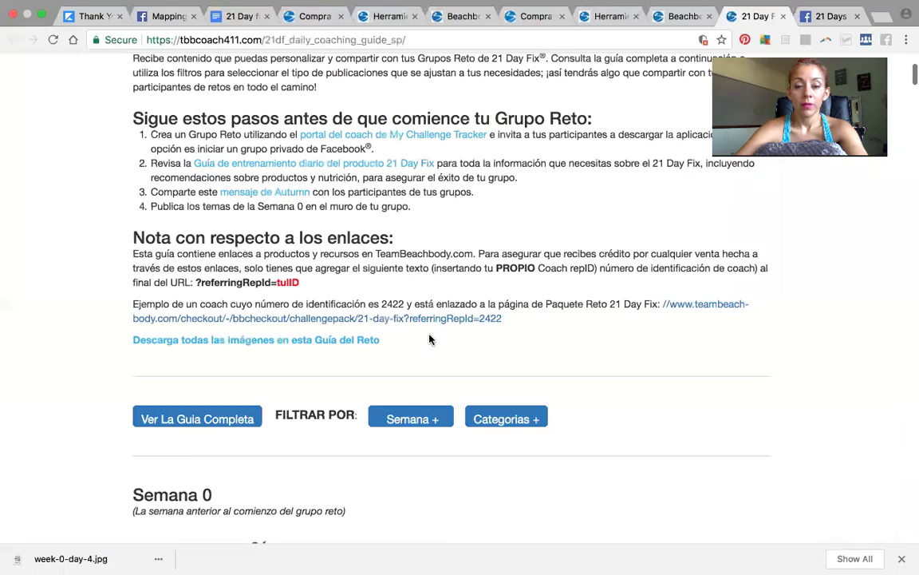
scroll(285, 416, down, 20)
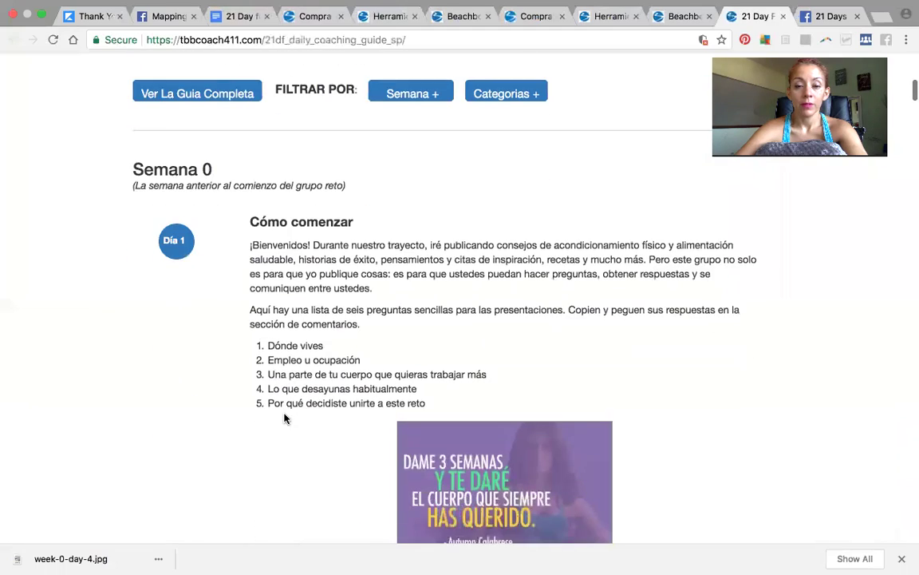
scroll(285, 417, down, 19)
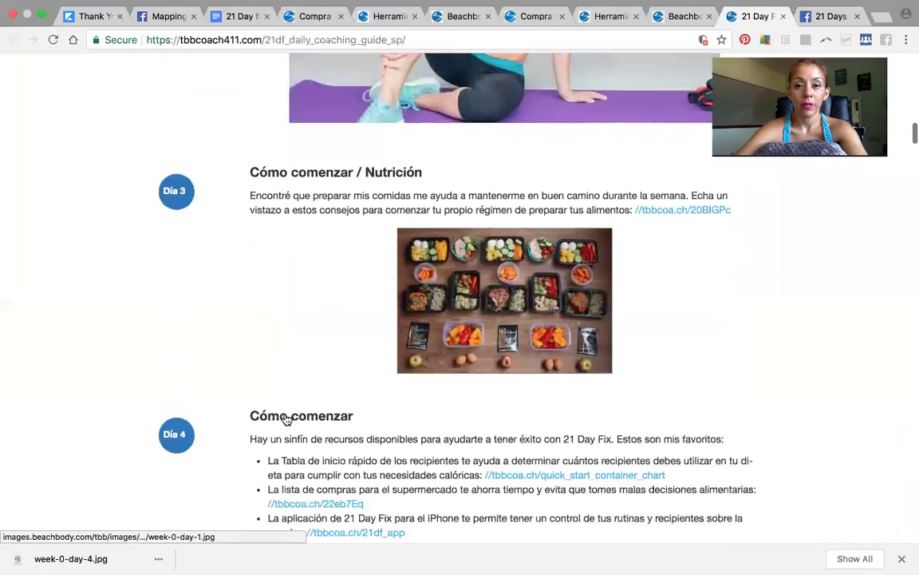
scroll(284, 412, up, 8)
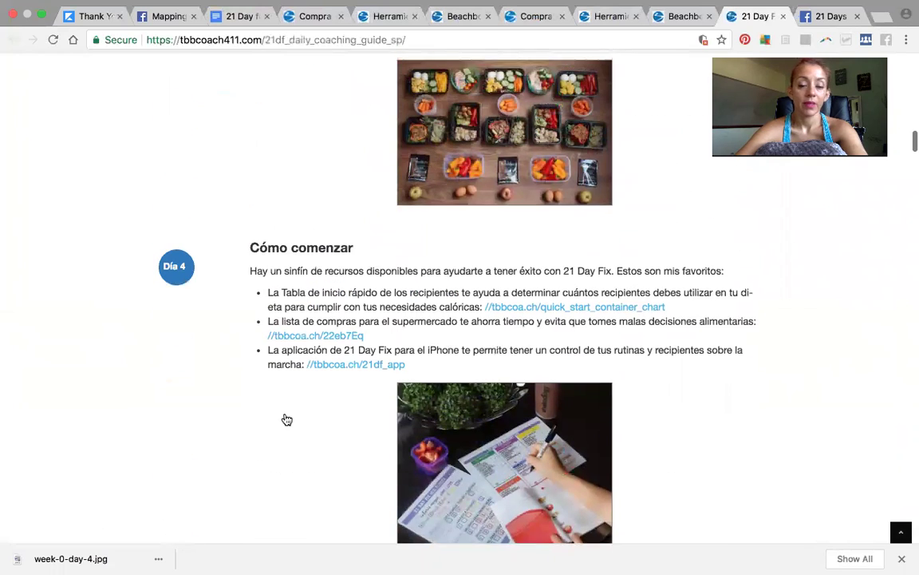
scroll(286, 420, down, 14)
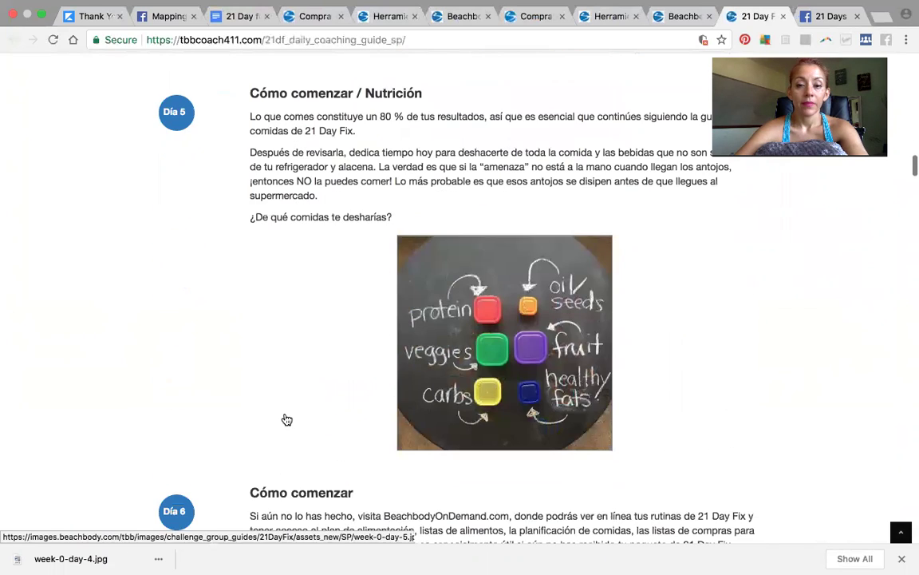
Copy the Día 5 nutrition text and save the container chart image as week-0-day-5.
drag(393, 217, 247, 97)
key(super+c)
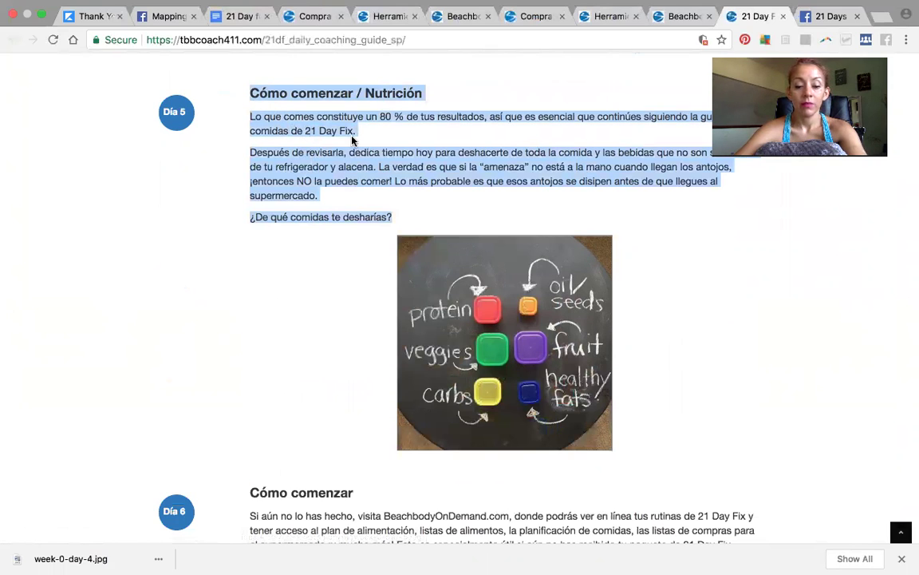
right_click(547, 293)
click(581, 391)
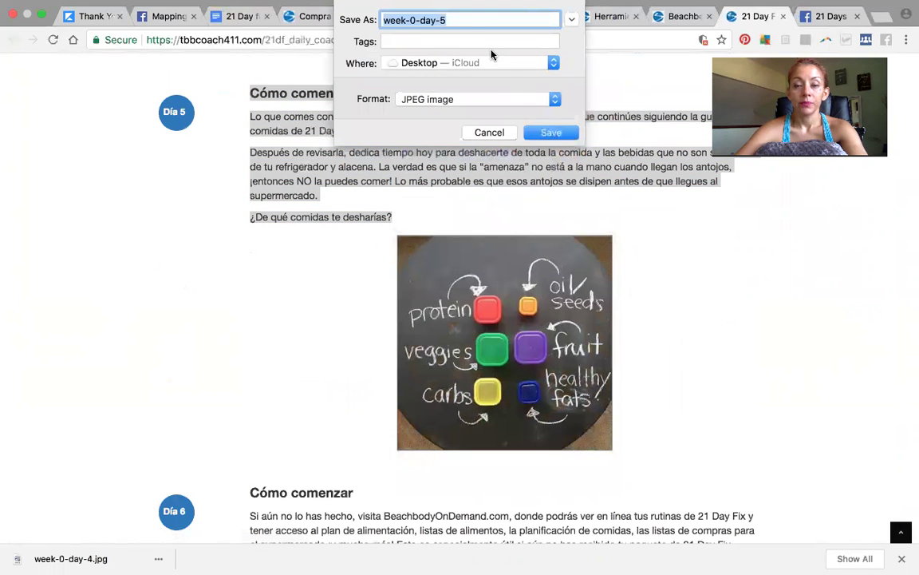
click(553, 131)
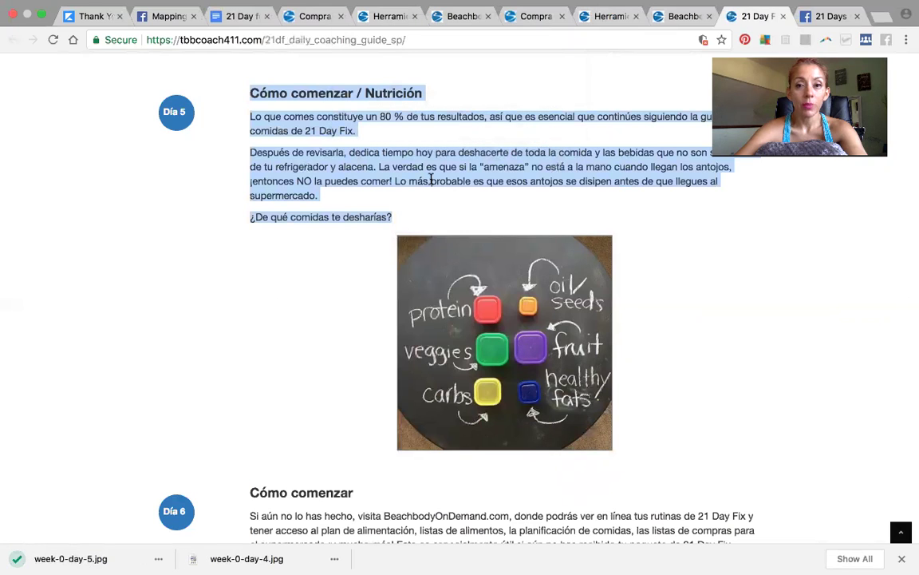
mouse_move(845, 21)
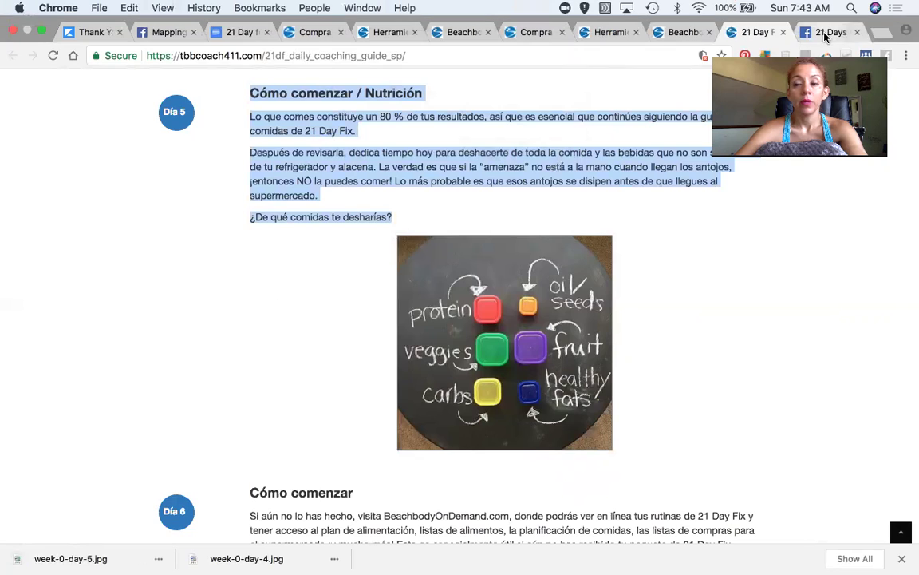
click(826, 35)
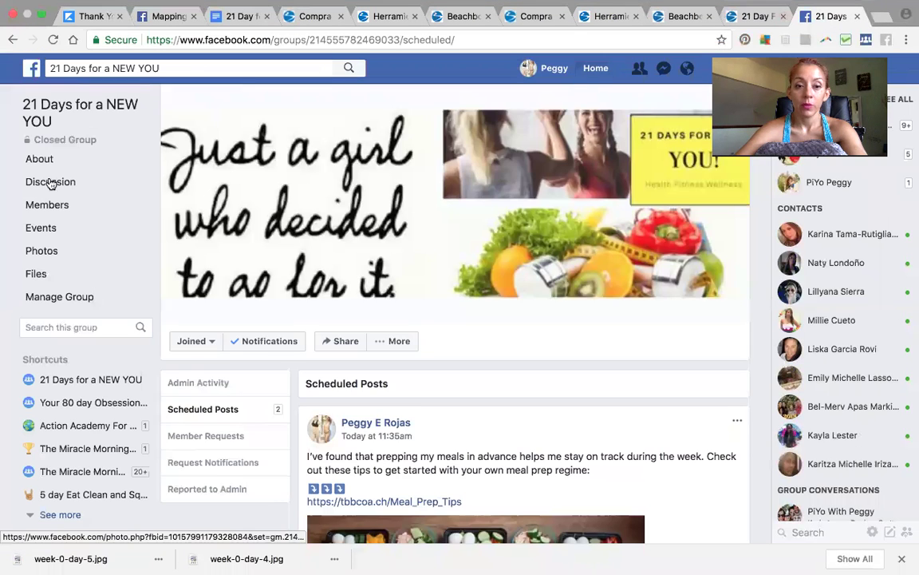
Start a new post in the group's Discussion page and paste the Spanish Día 5 text.
click(47, 185)
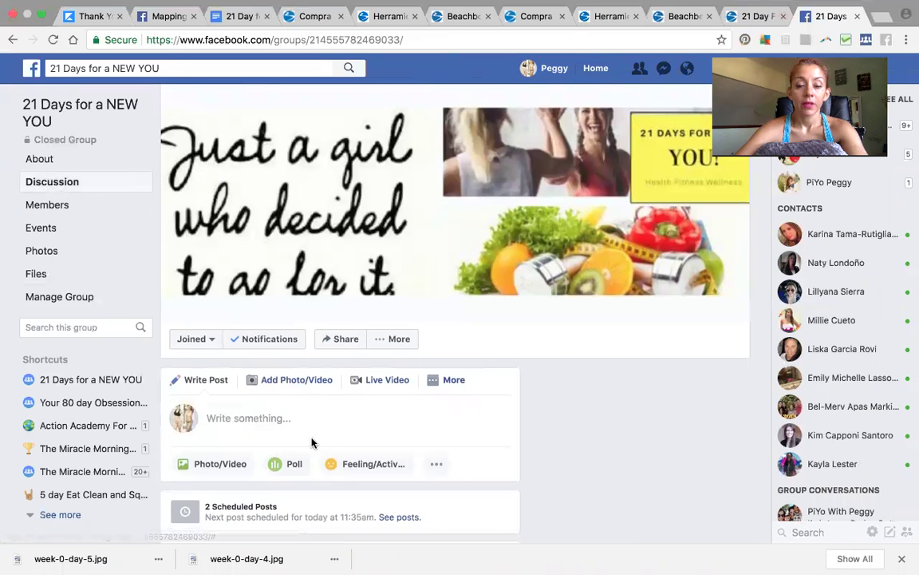
scroll(311, 442, down, 2)
click(226, 352)
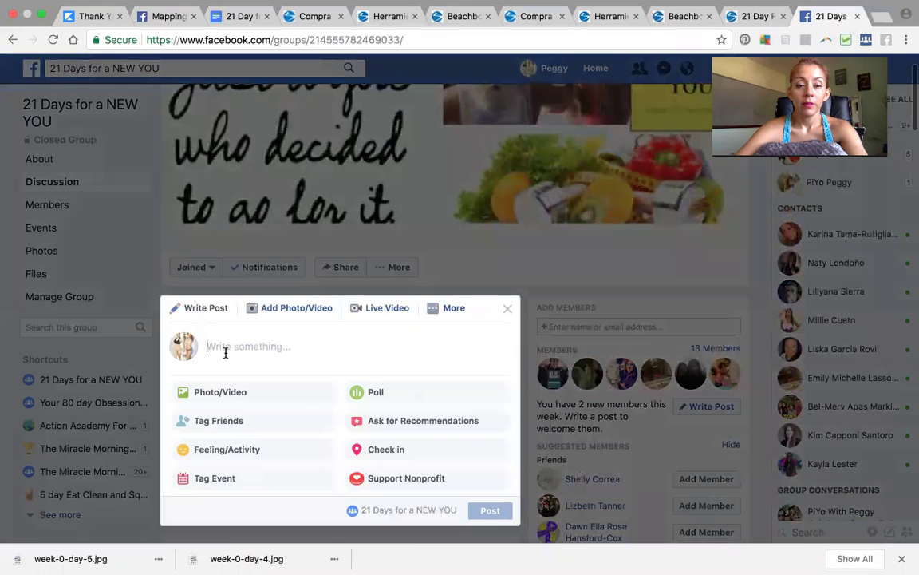
key(super+v)
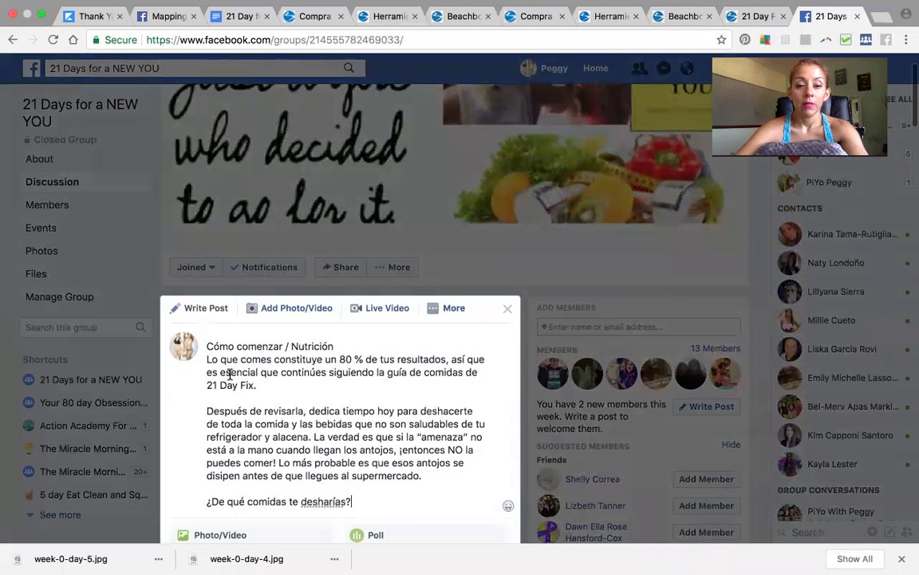
Attach week-0-day-5.jpg as the post's photo.
scroll(287, 425, down, 5)
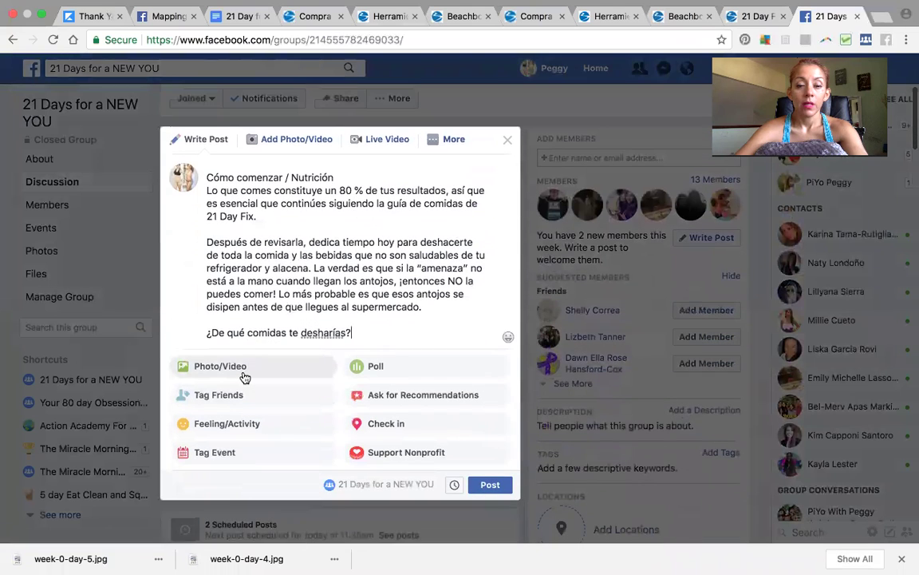
click(245, 377)
double_click(382, 97)
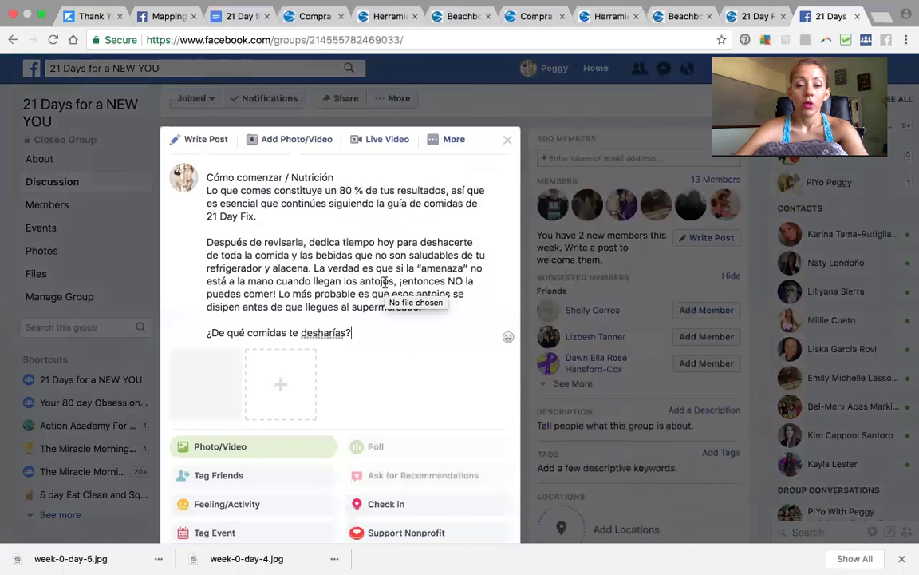
click(758, 17)
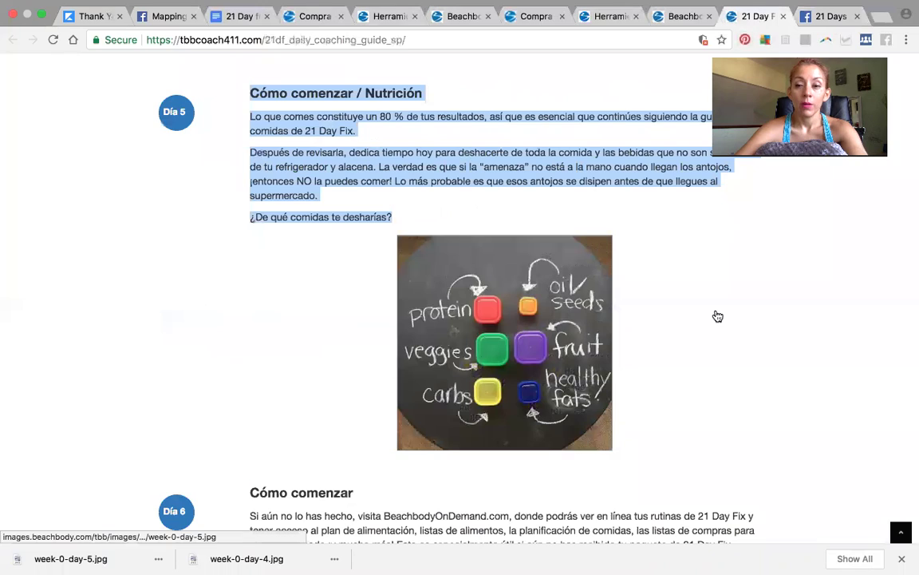
Close the Spanish 21 Day Fix guide and return to the U.S. Challenge Group Guides list.
scroll(718, 317, down, 6)
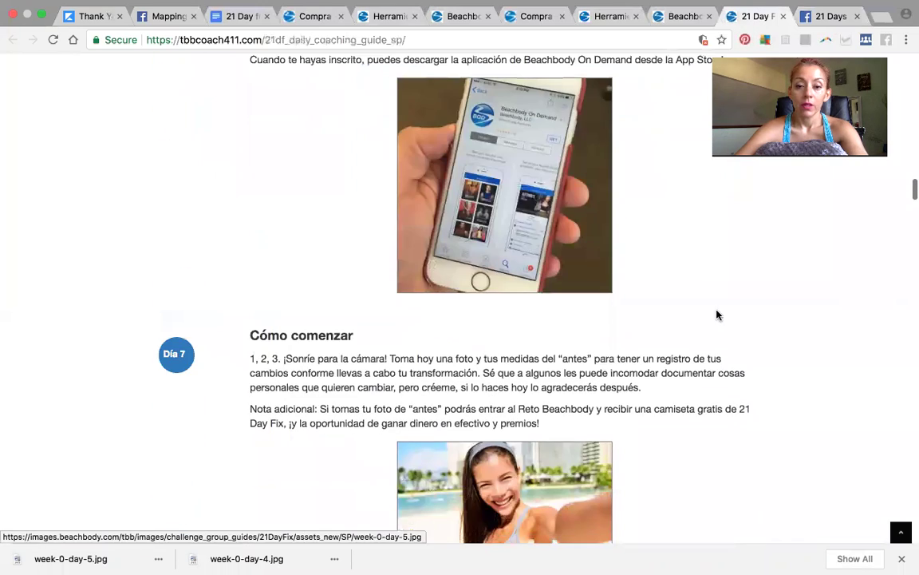
scroll(718, 315, up, 20)
scroll(716, 315, up, 15)
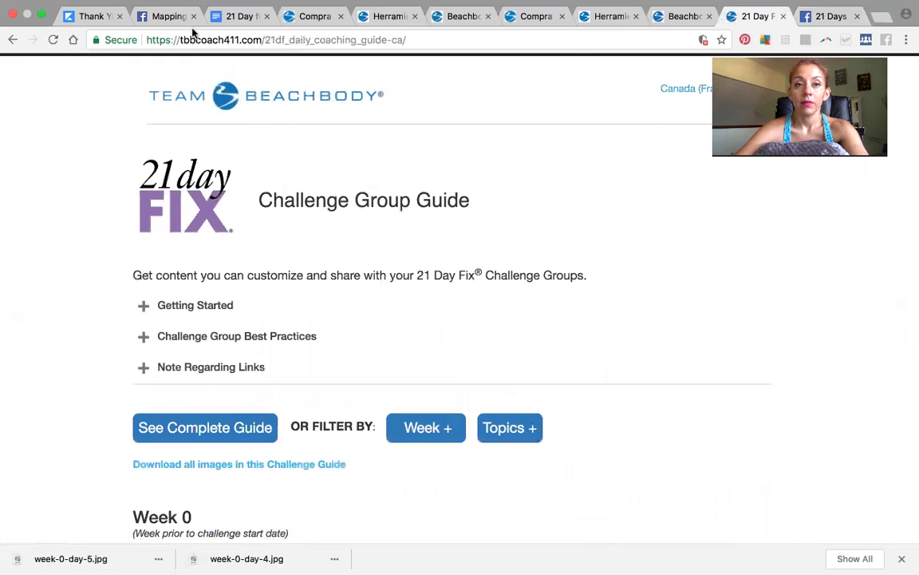
click(784, 16)
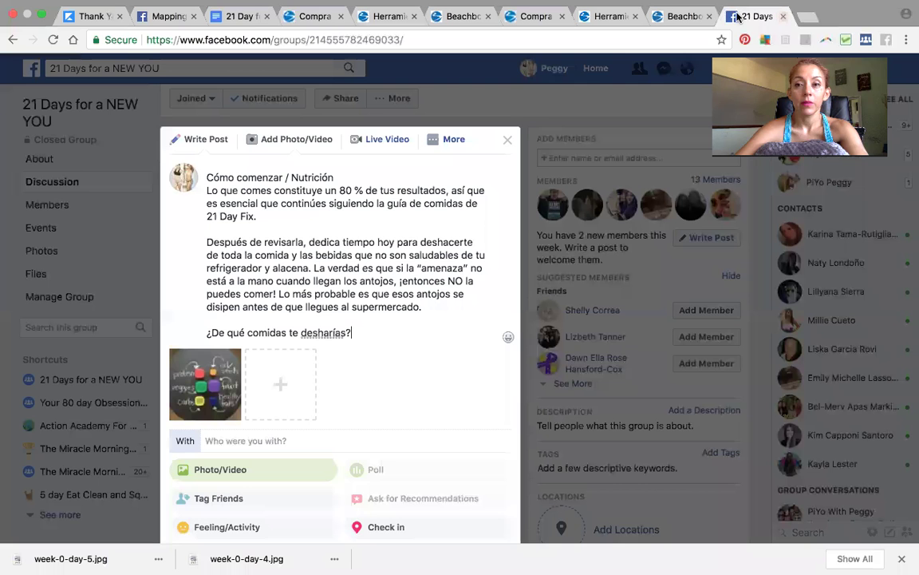
click(684, 22)
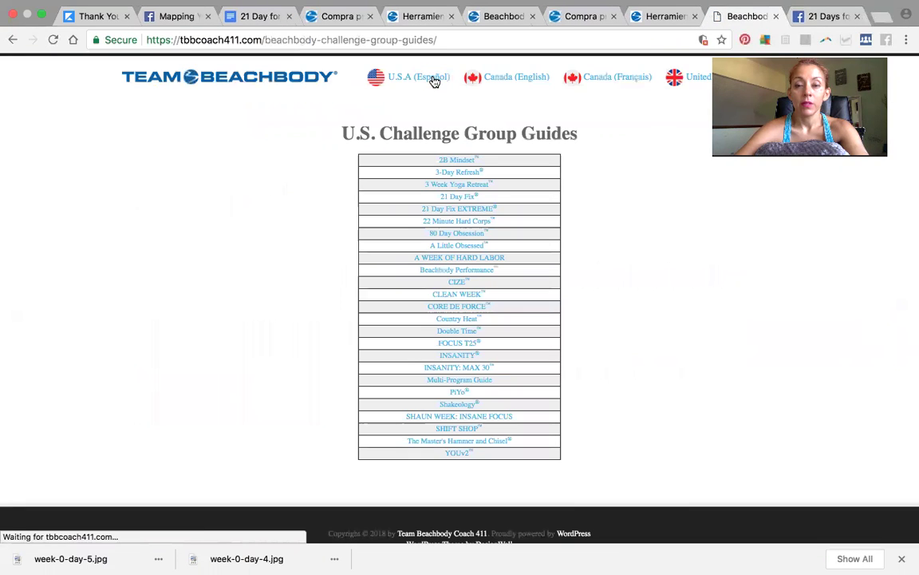
Open the English 21 Day Fix guide and select the three Day 5 Getting Started / Nutrition paragraphs.
click(455, 196)
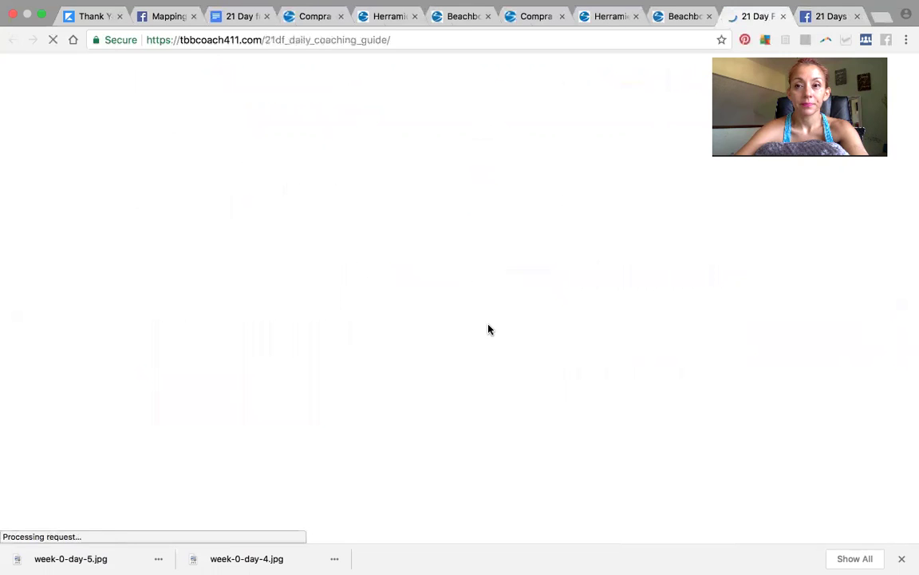
scroll(489, 331, down, 5)
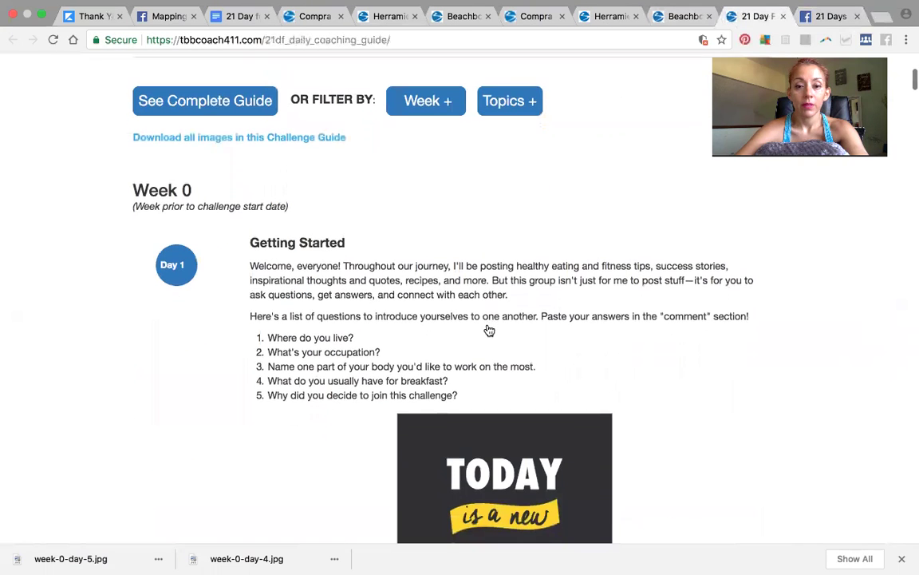
scroll(489, 328, up, 2)
scroll(487, 328, up, 3)
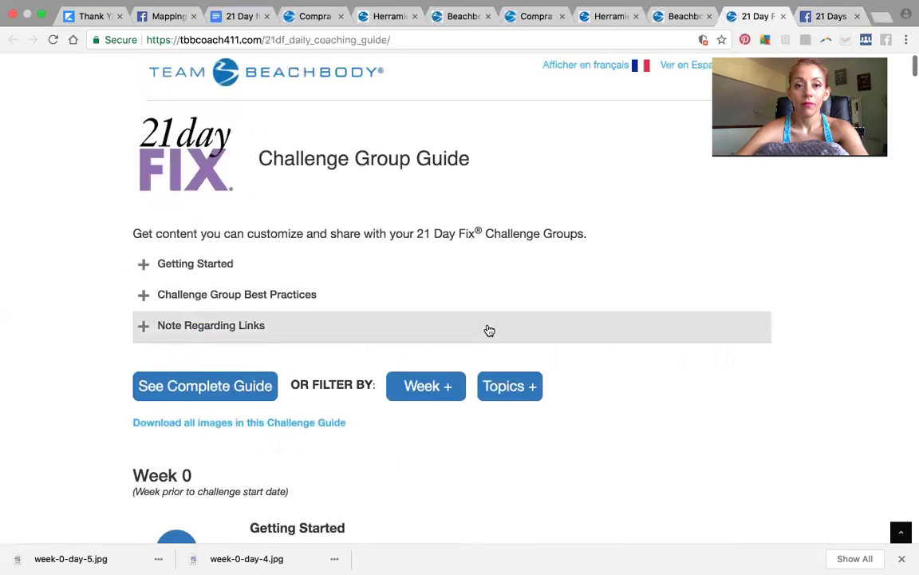
scroll(487, 329, down, 10)
scroll(489, 331, down, 15)
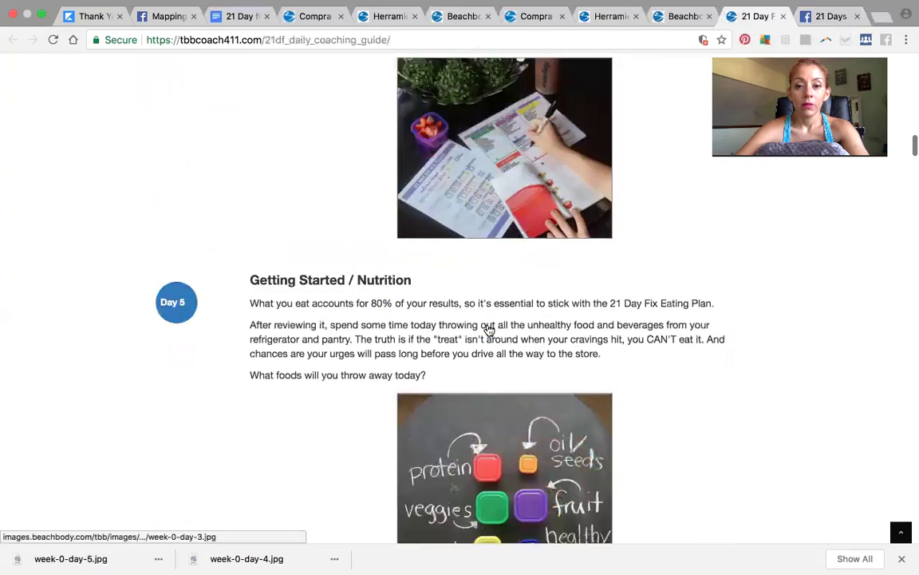
scroll(489, 331, up, 4)
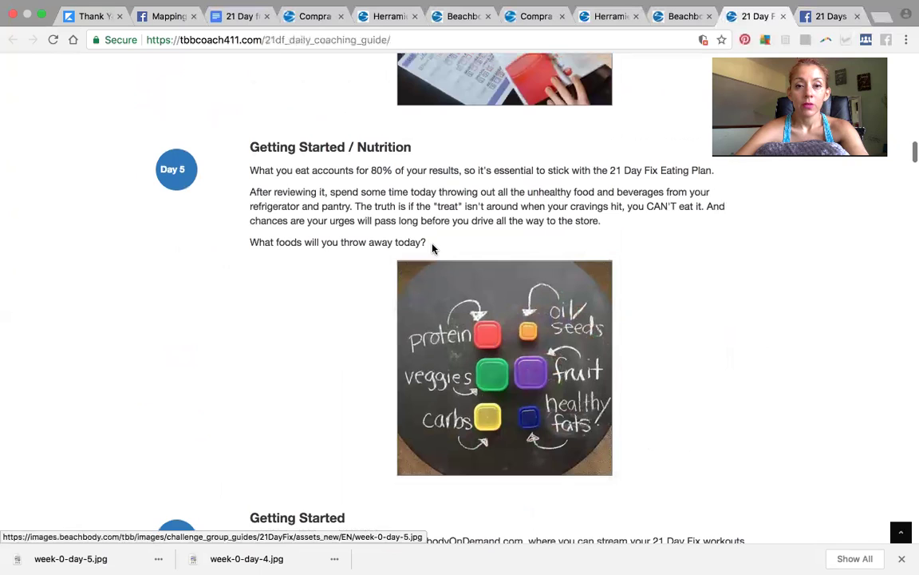
drag(423, 241, 265, 165)
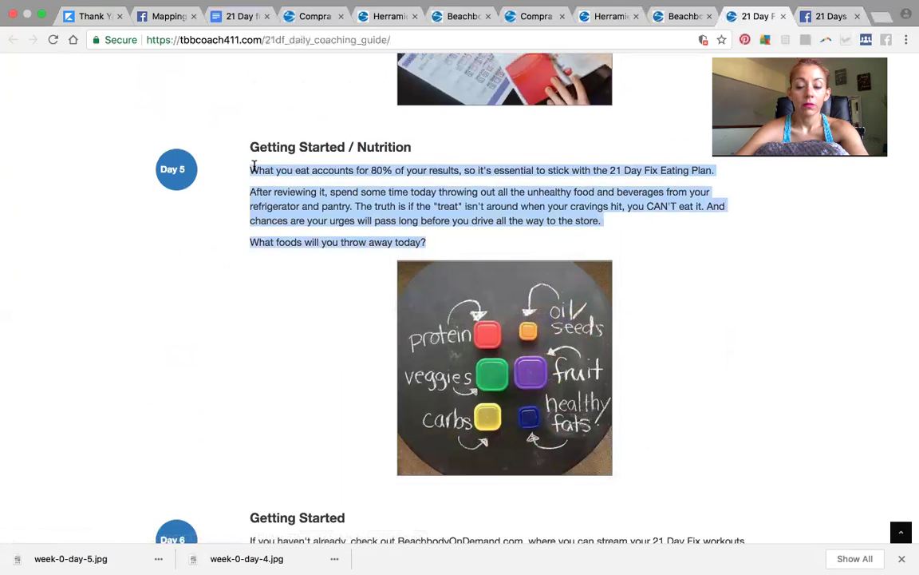
click(822, 16)
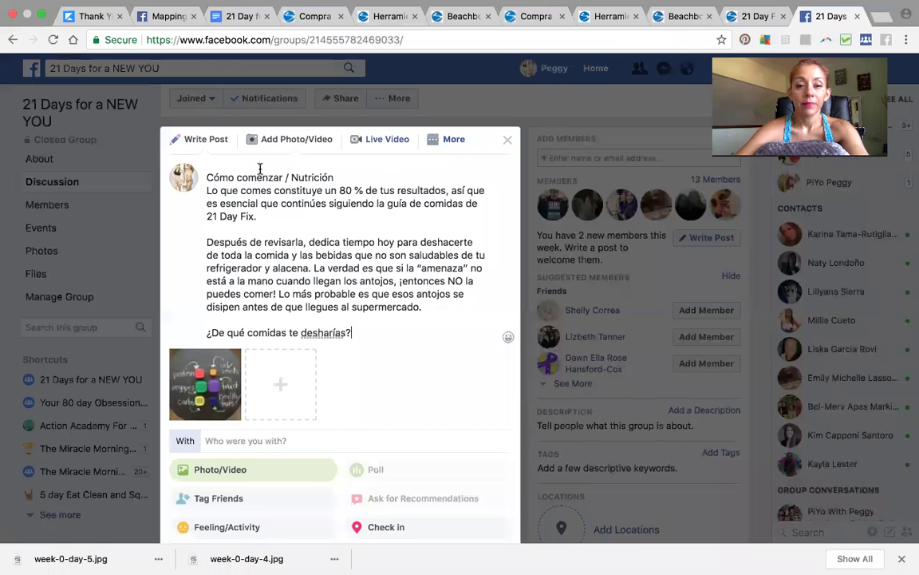
Paste the English Day 5 text at the top of the draft, then add an ESPANOL heading line.
text(What you eat accounts for 80% of your results, so it's essential to stick with the 21 Day Fix Eating Plan.  After reviewing it, spend some time today throwing out all the unhealthy food and beverages from your refrigerator and pantry. The truth is if the "treat" isn't around when your cravings hit, you CAN'T eat it. And chances are your urges will pass long before you drive all the way to the store.  What foods will you throw away today?)
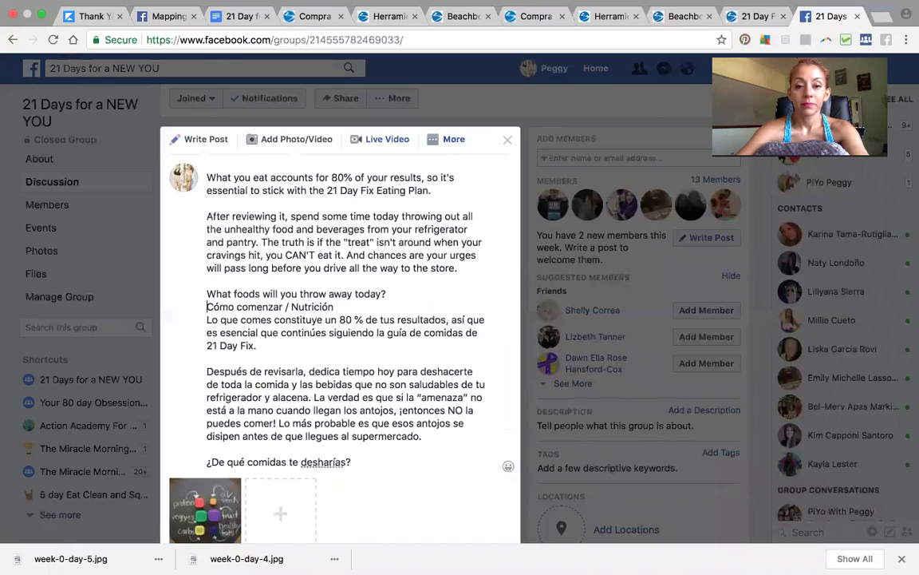
key(Return)
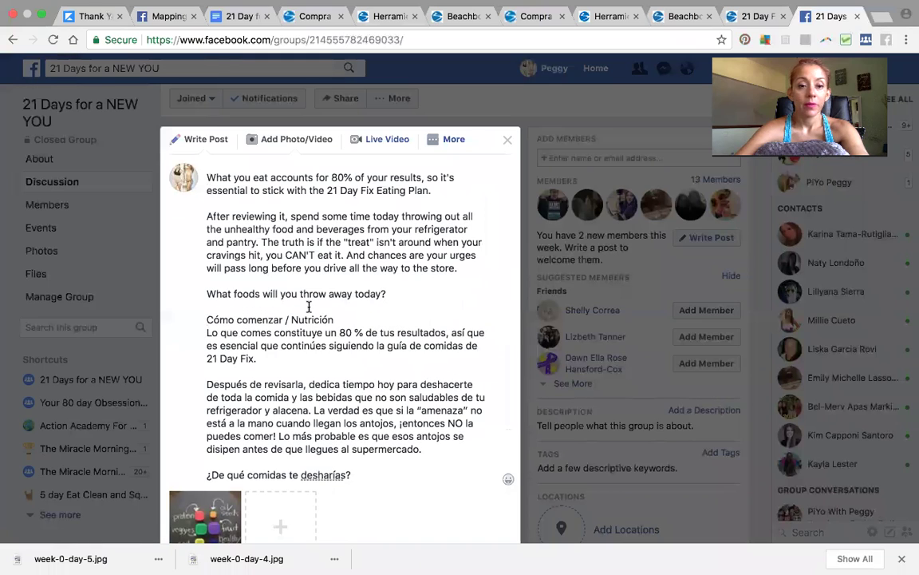
text(ESPANOL)
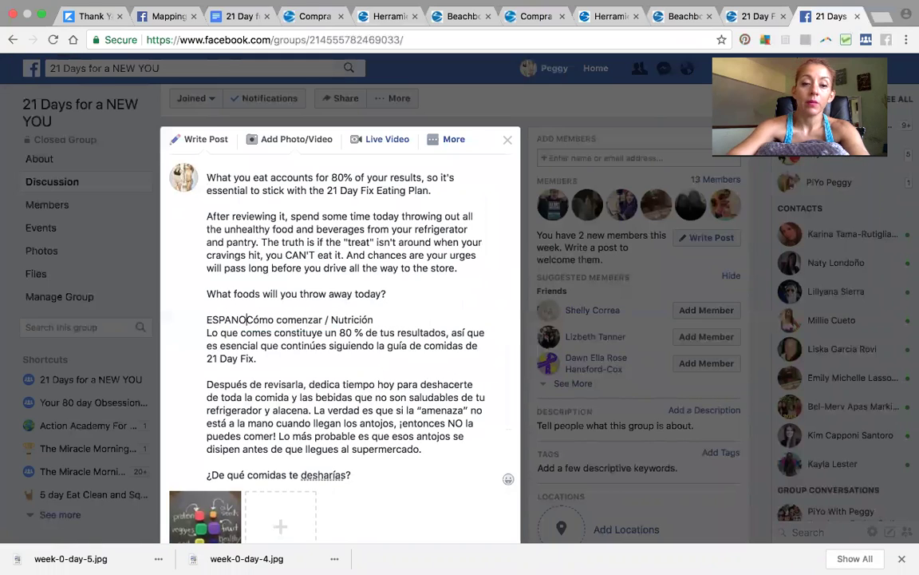
key(Return)
scroll(241, 380, down, 5)
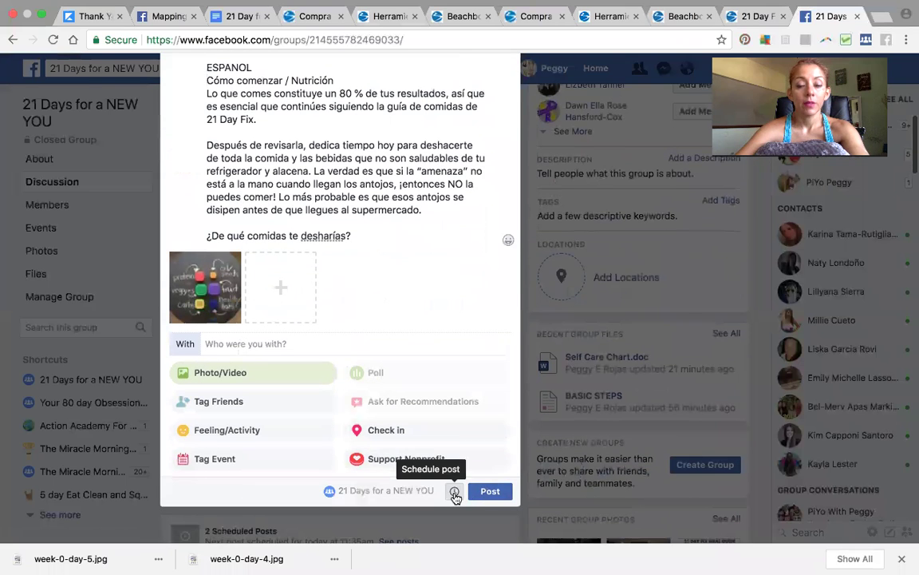
Schedule the post for 4/29/2018 at 7:45 PM.
click(456, 493)
click(337, 372)
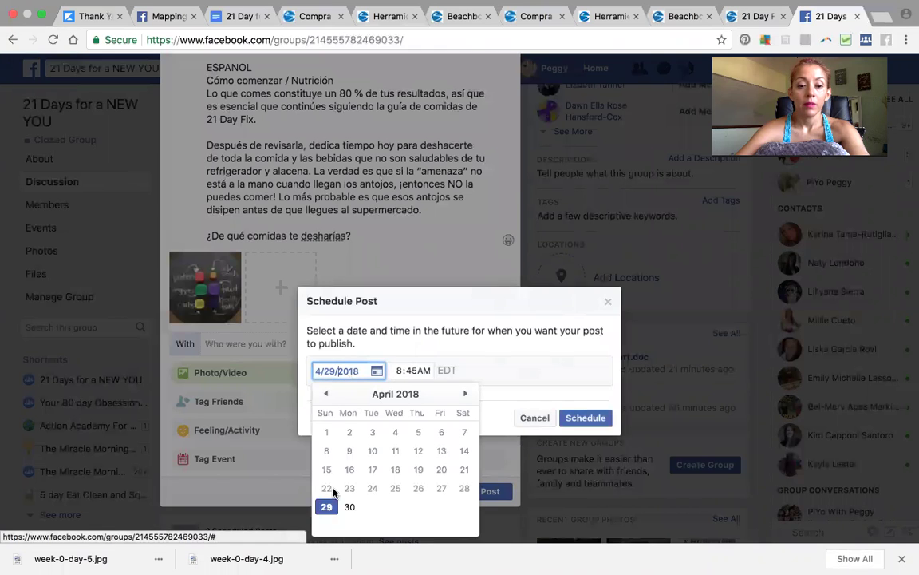
click(401, 371)
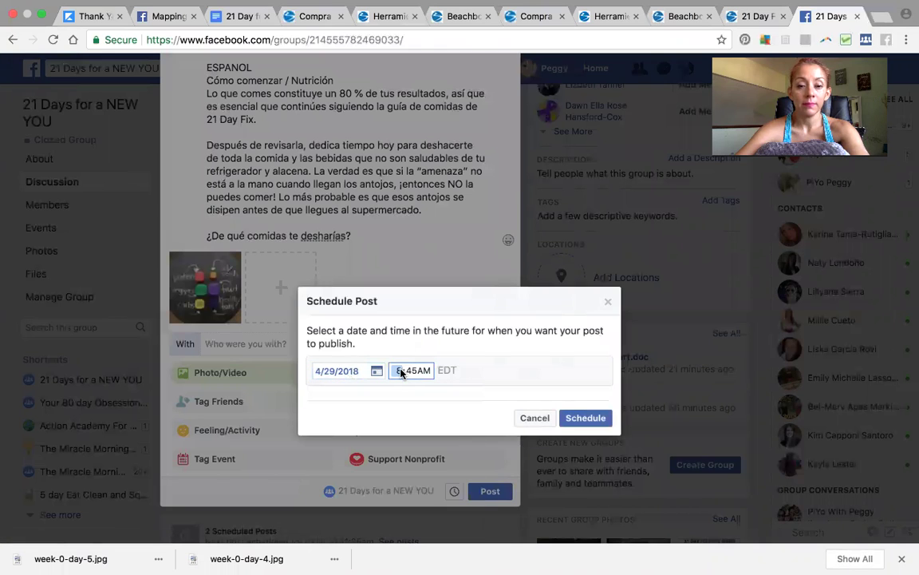
text(7)
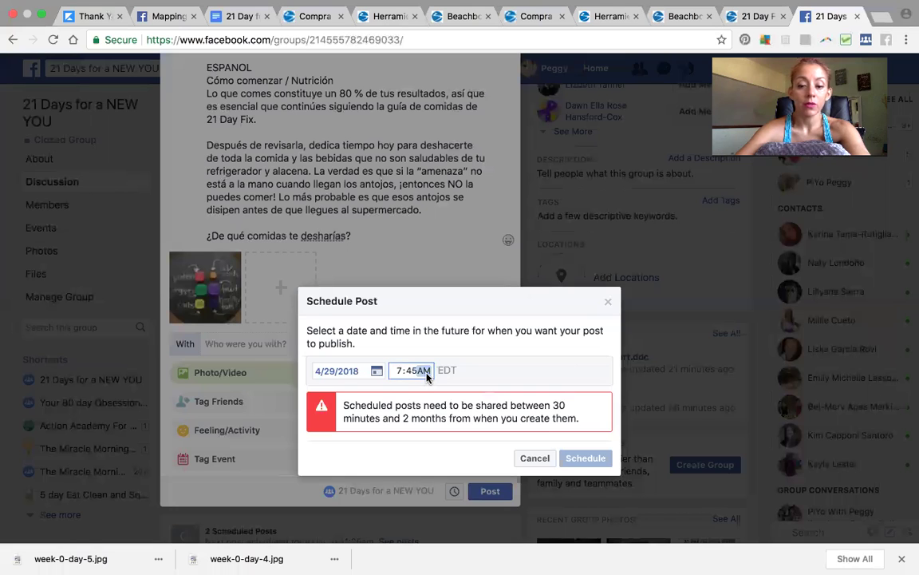
text(p)
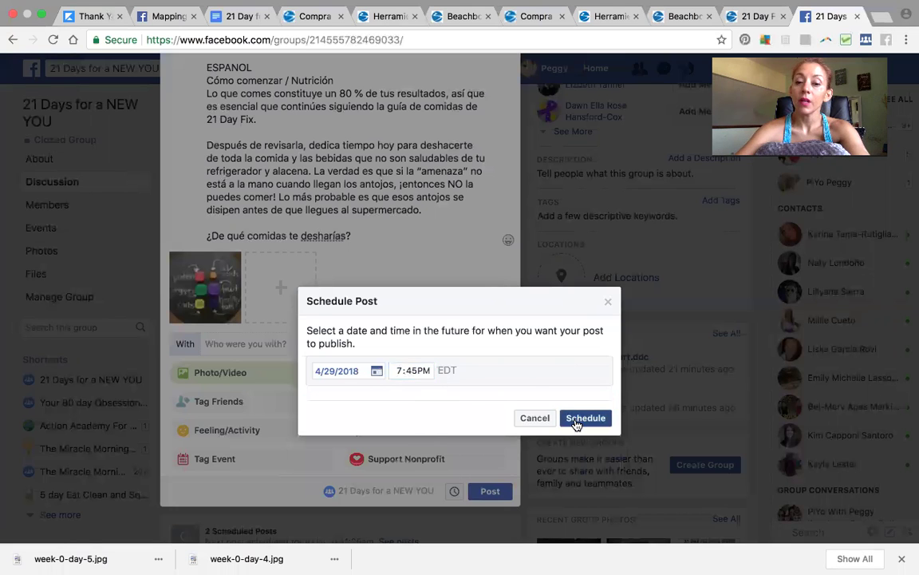
click(576, 420)
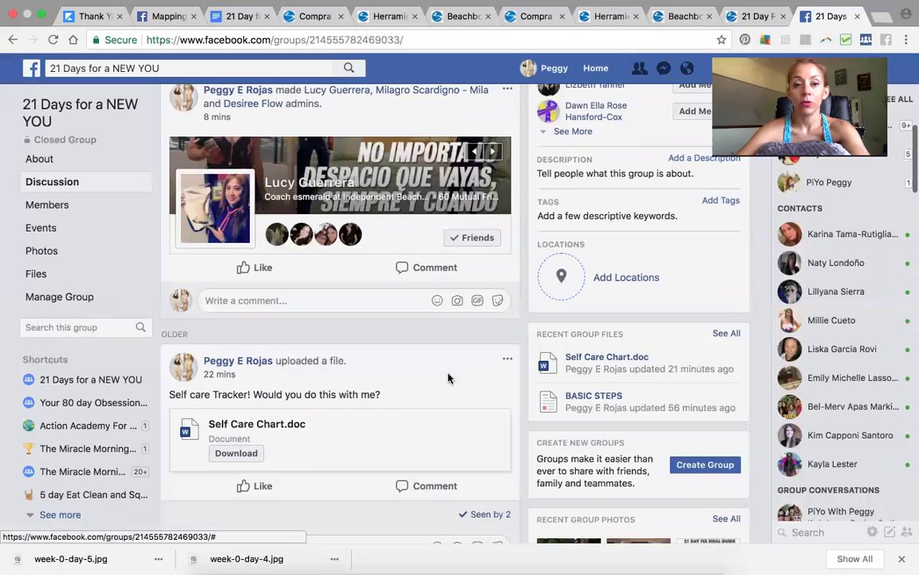
Reload the group page and check that the Day 5 post is listed for 7:45pm, then scroll back up to the cover photo.
scroll(479, 239, up, 8)
scroll(252, 290, down, 5)
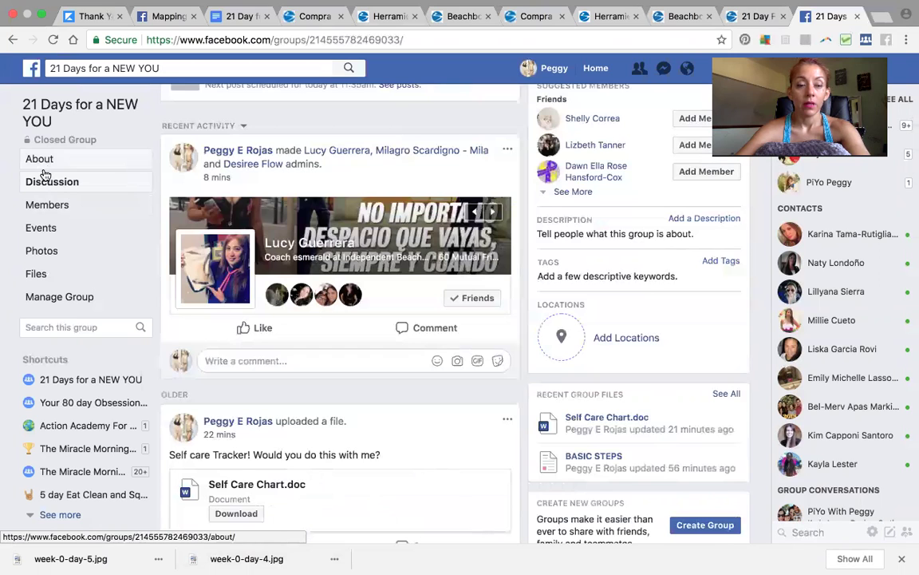
click(51, 183)
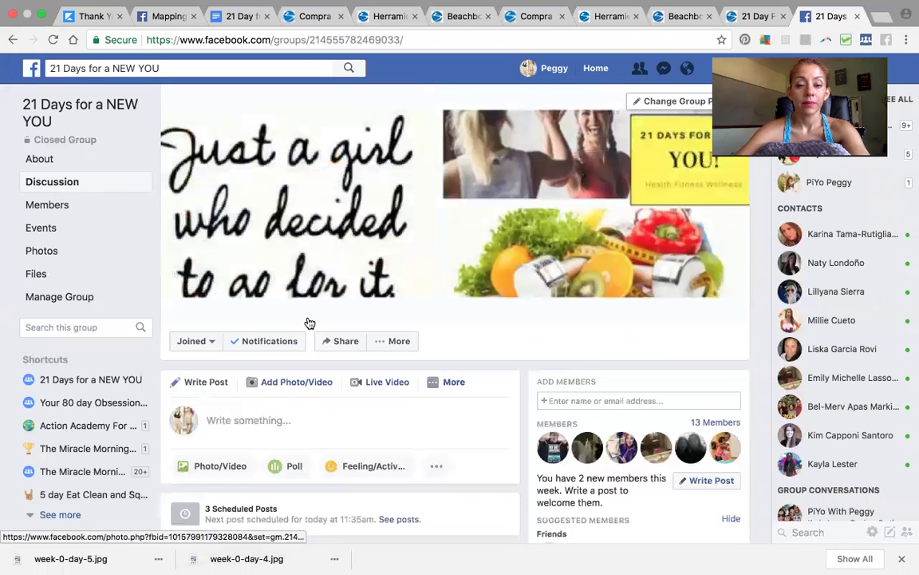
scroll(310, 322, down, 3)
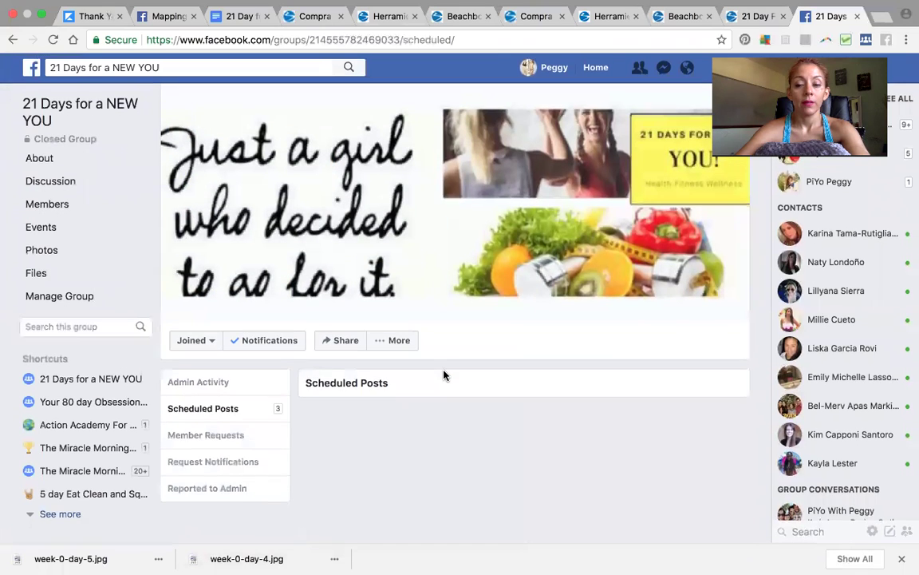
scroll(445, 375, down, 10)
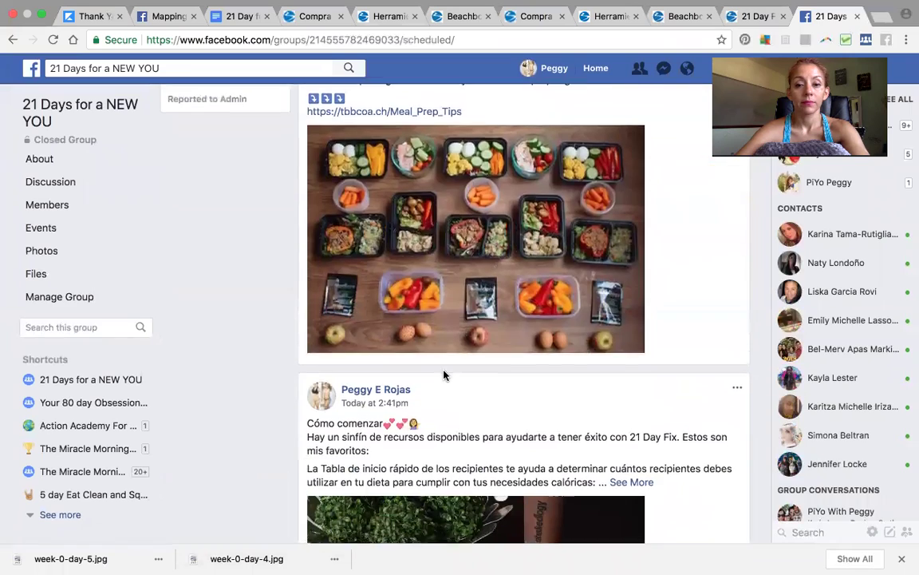
scroll(445, 375, down, 5)
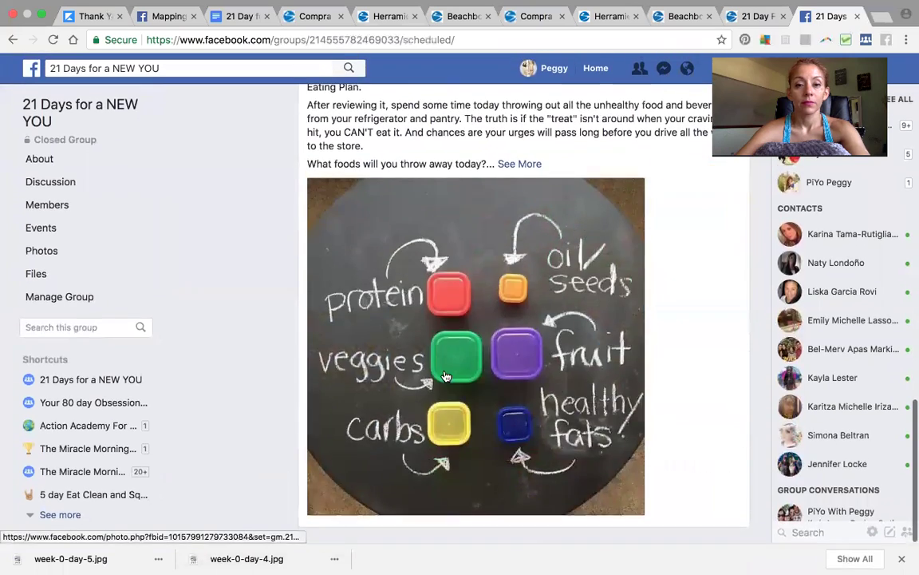
scroll(444, 371, up, 3)
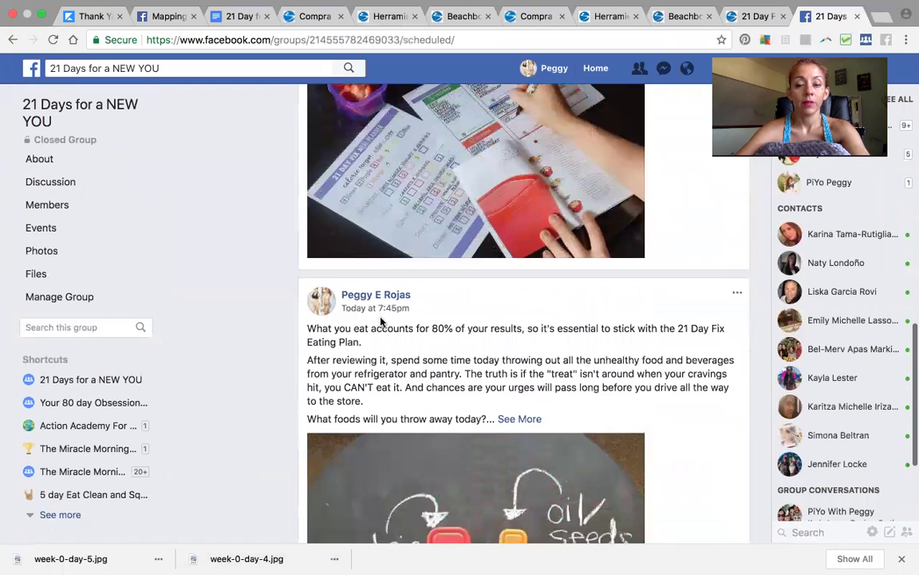
scroll(381, 323, up, 5)
scroll(400, 252, up, 8)
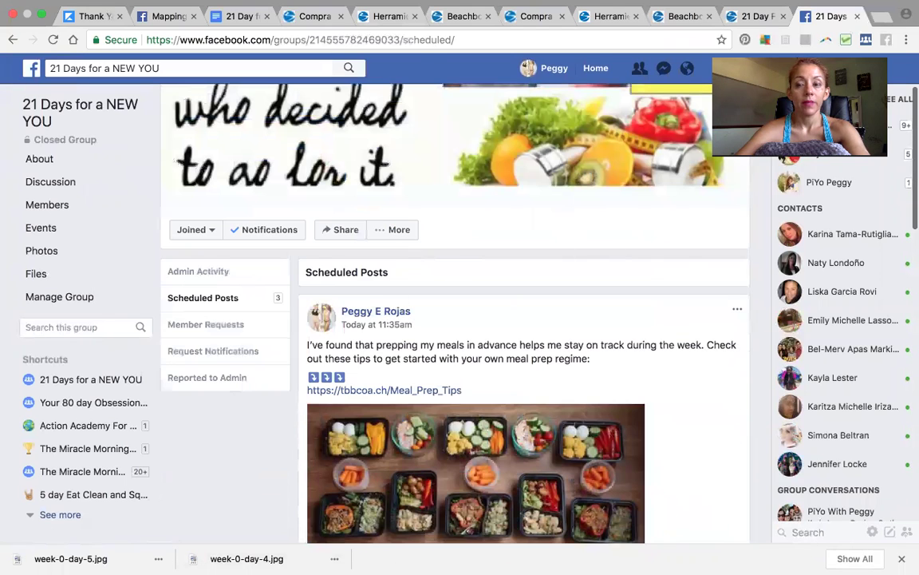
scroll(624, 312, up, 3)
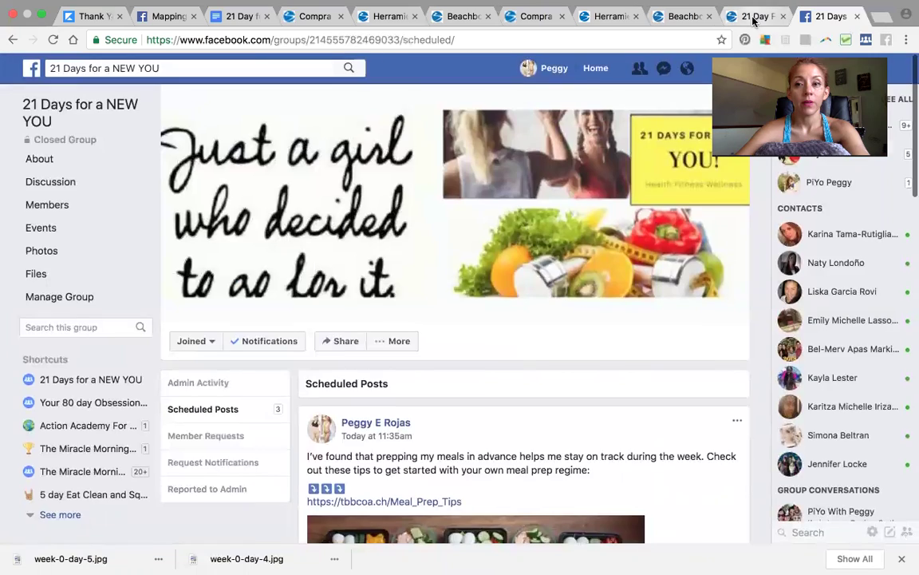
click(753, 17)
scroll(626, 419, down, 20)
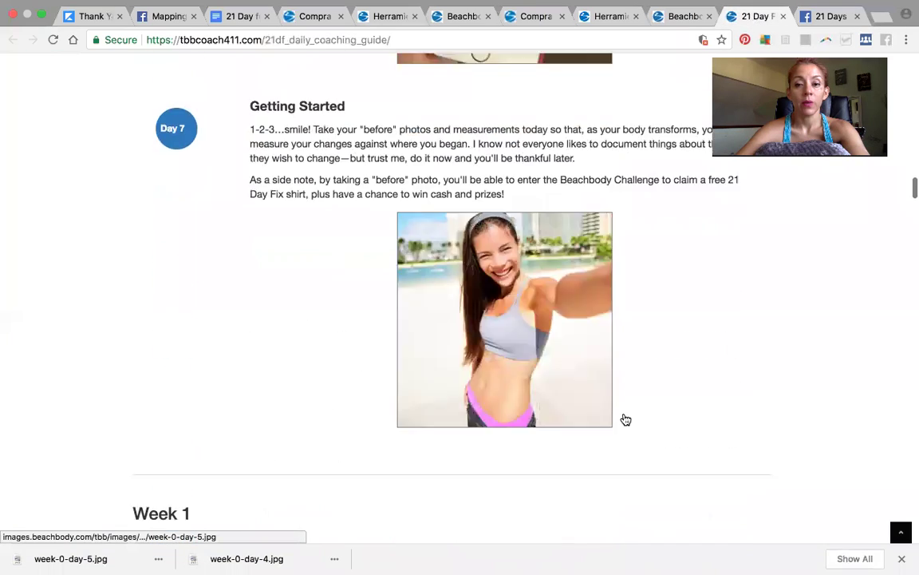
scroll(626, 420, down, 8)
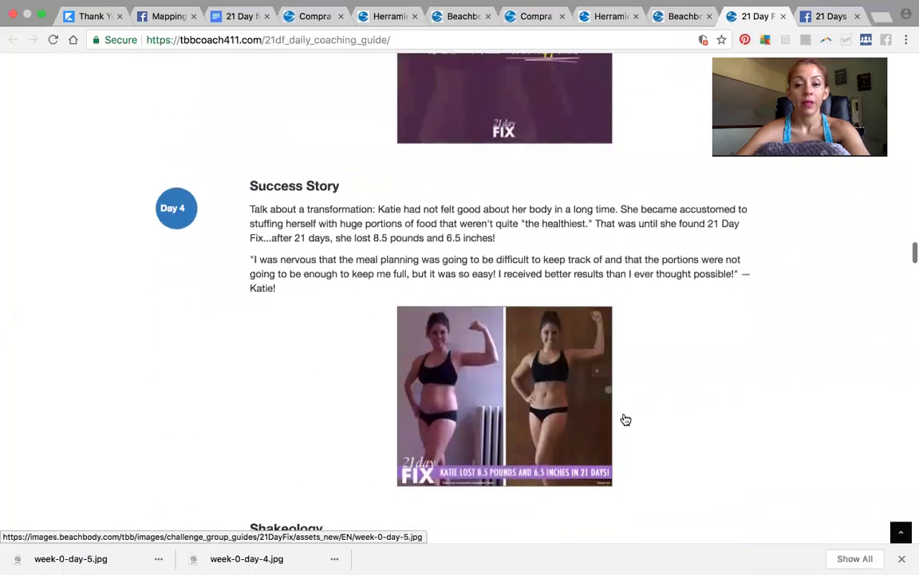
scroll(626, 420, down, 12)
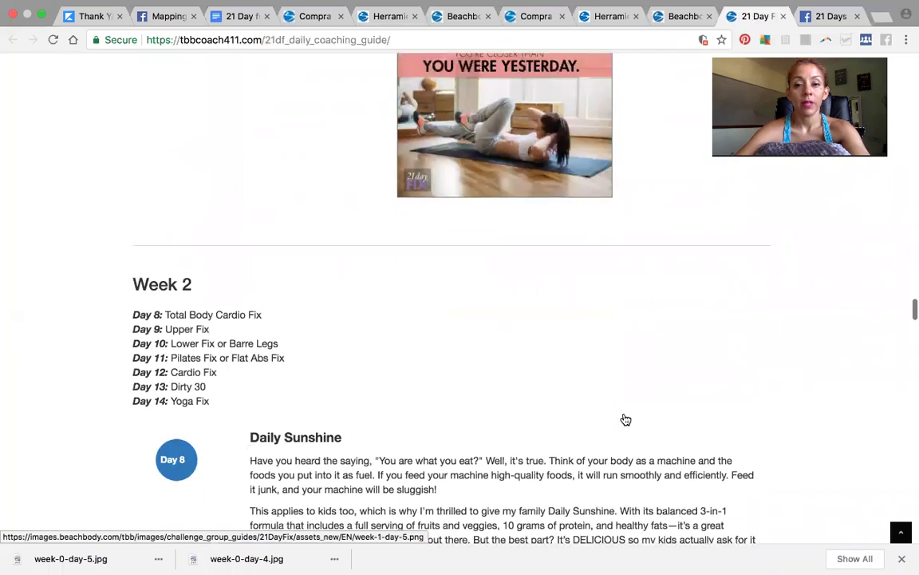
scroll(624, 418, down, 10)
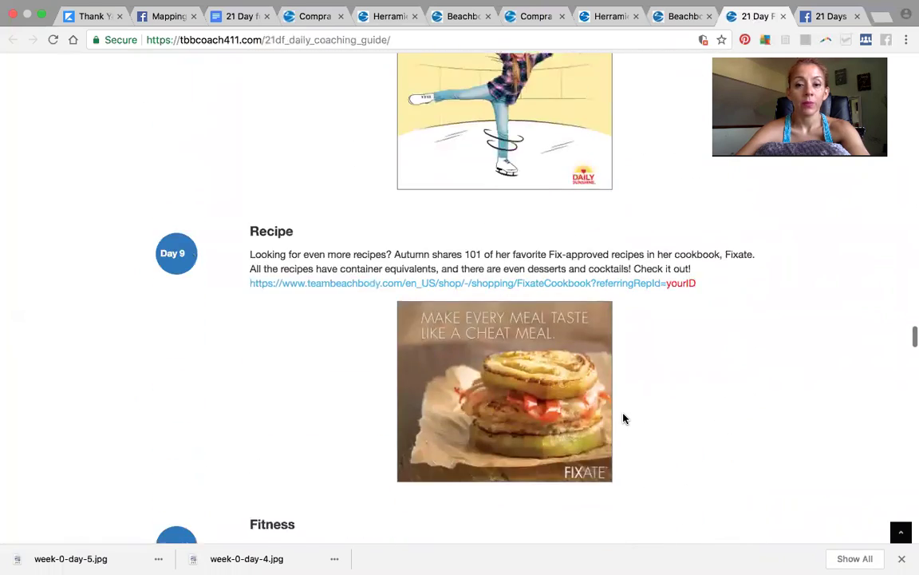
scroll(626, 419, down, 12)
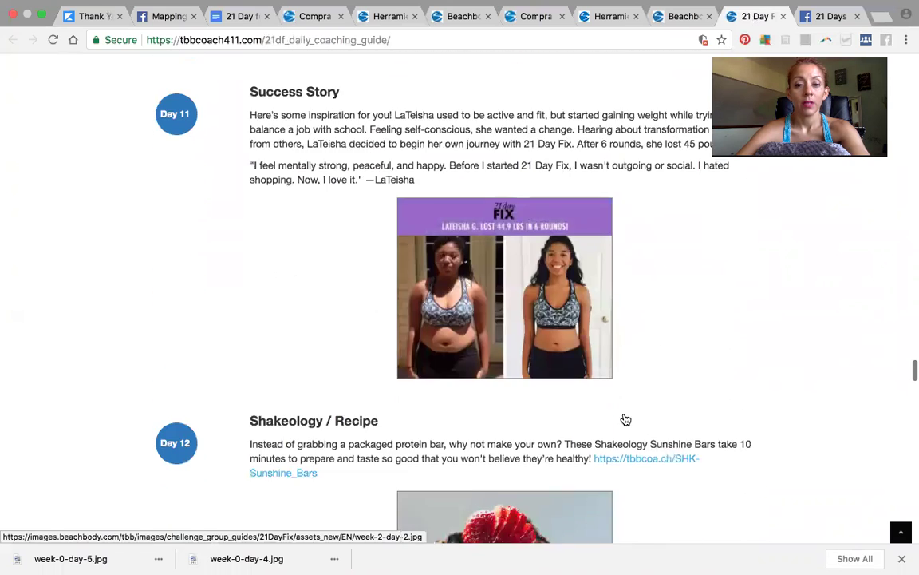
scroll(623, 414, down, 8)
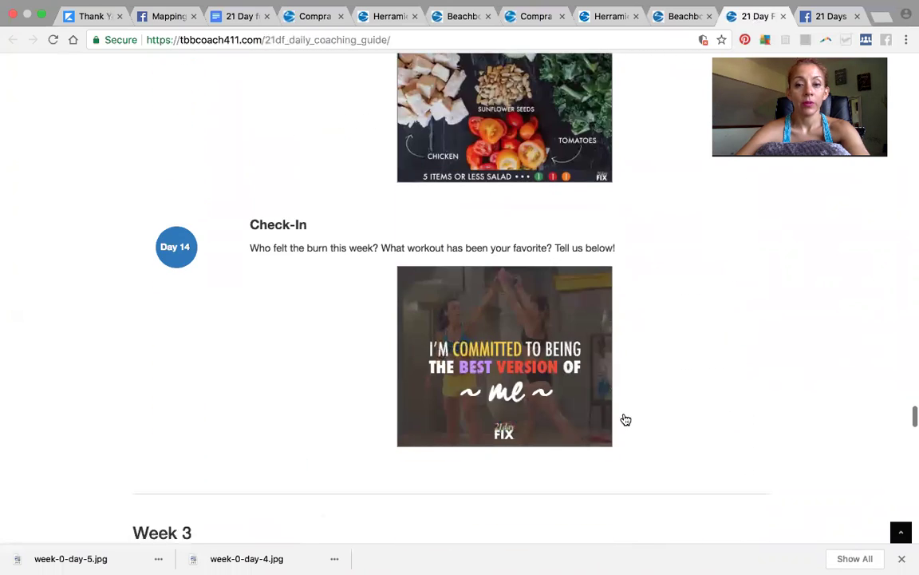
click(815, 17)
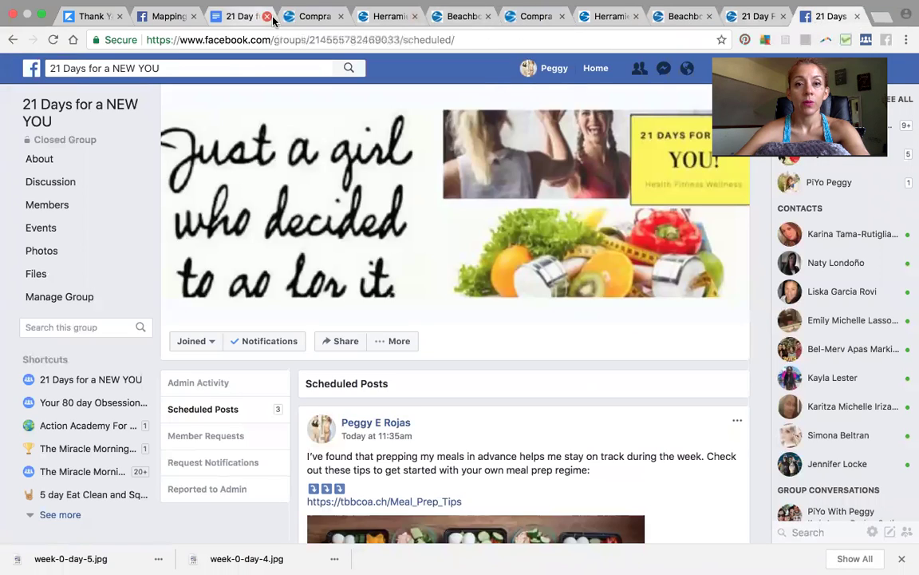
Close the Compra shop tab and open the My Challenge Tracker overview page.
click(531, 16)
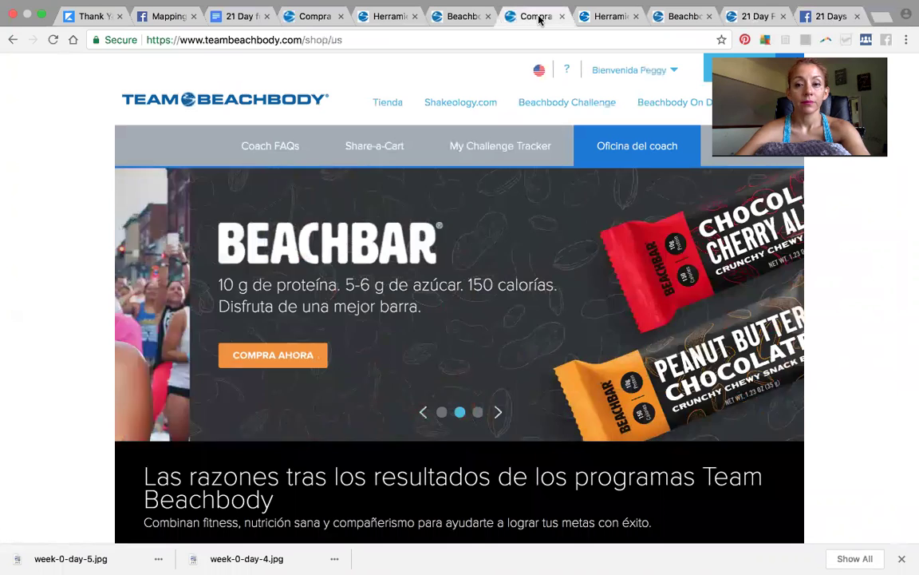
click(562, 16)
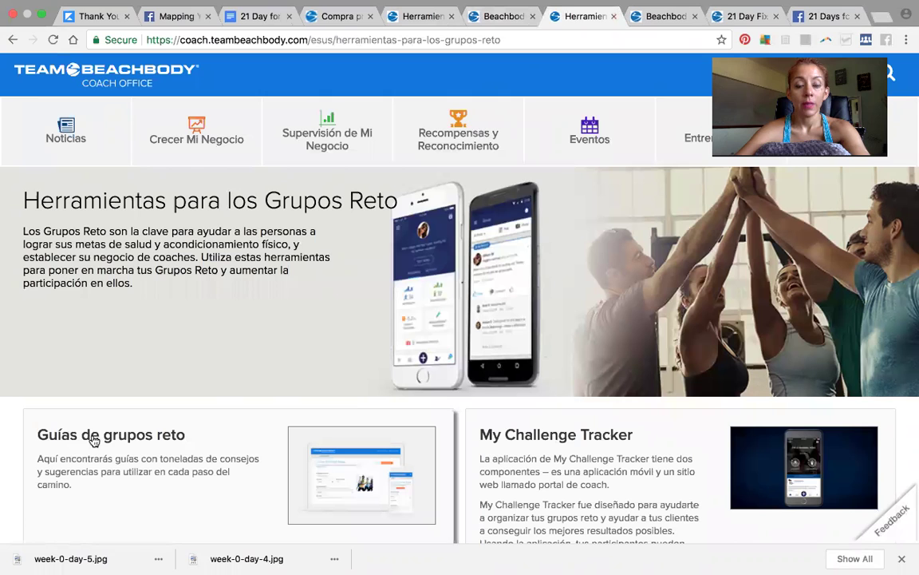
click(771, 461)
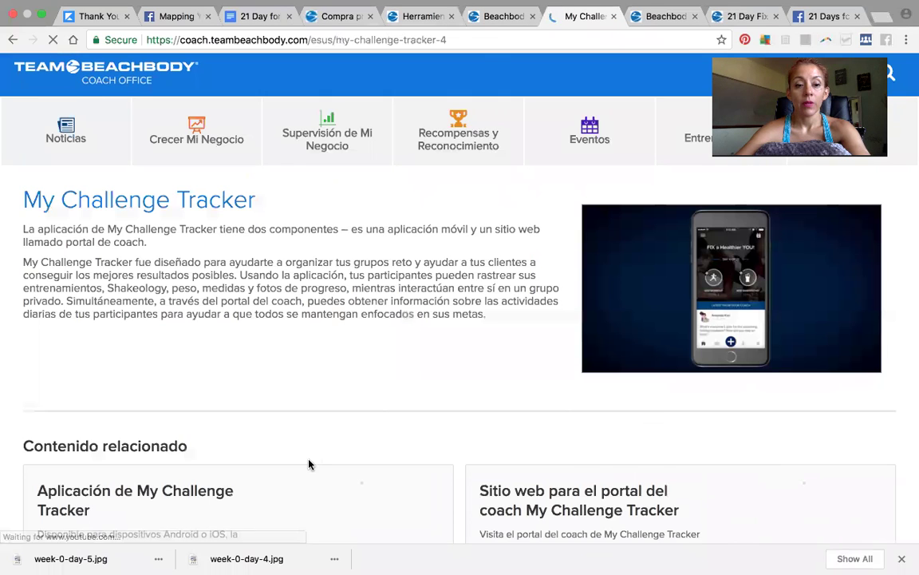
Open the 'Sitio web para el portal del coach' card to reach My Challenge Groups.
scroll(309, 464, down, 3)
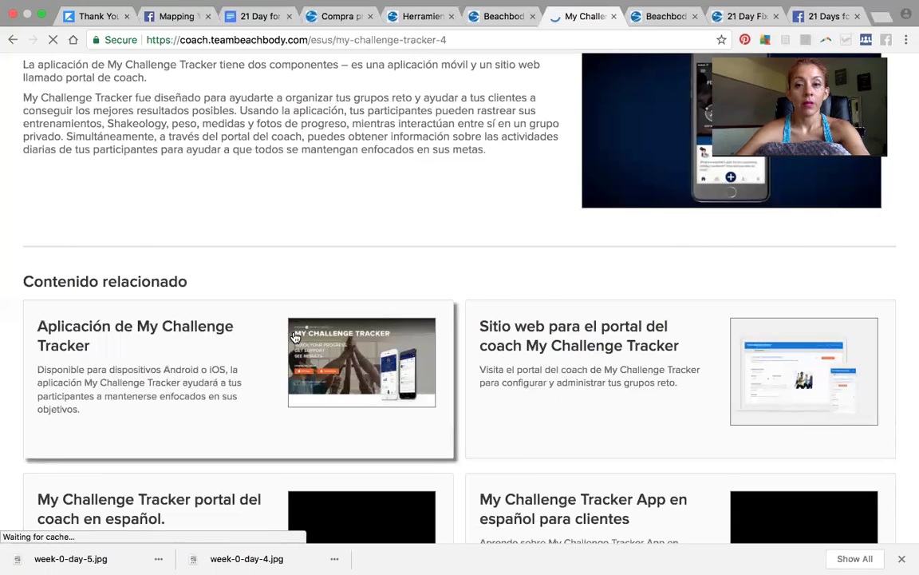
scroll(212, 243, up, 4)
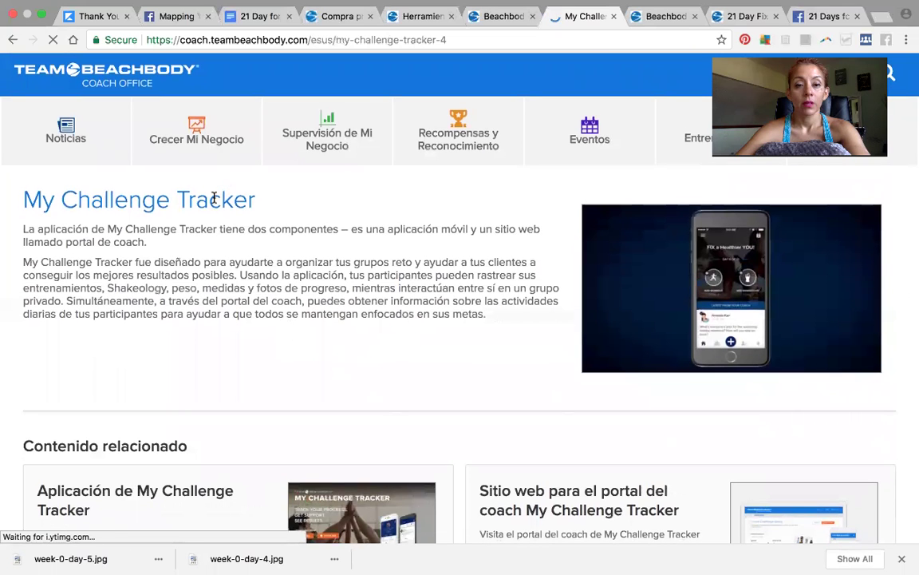
scroll(269, 312, down, 3)
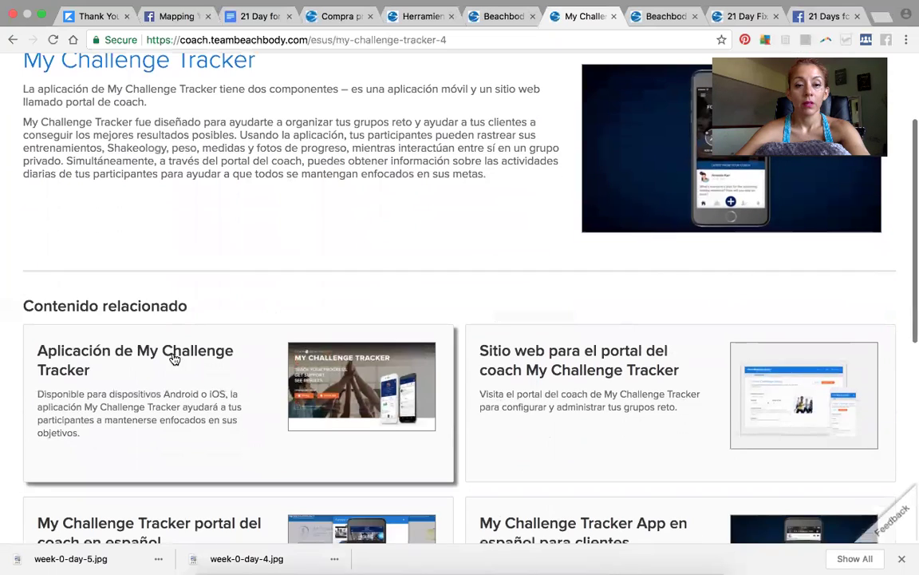
scroll(174, 357, down, 2)
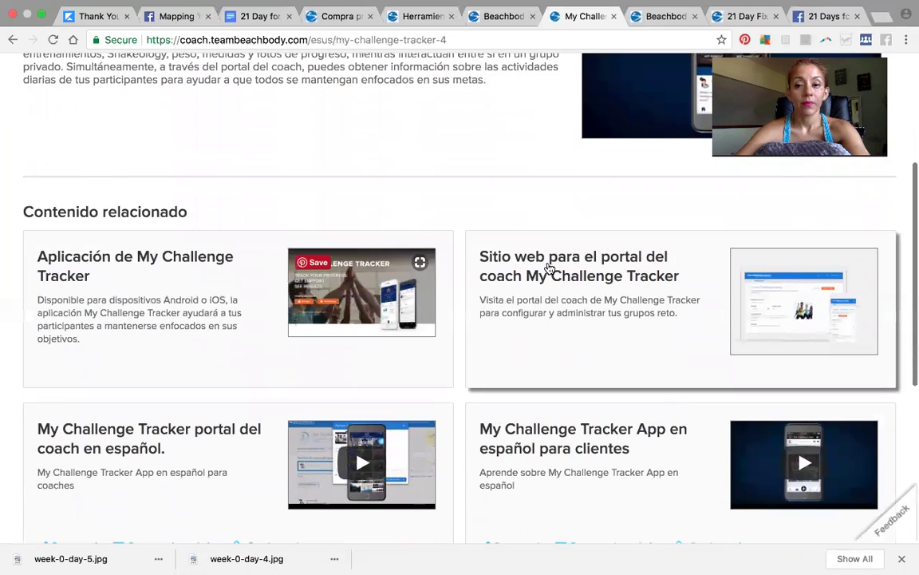
click(549, 267)
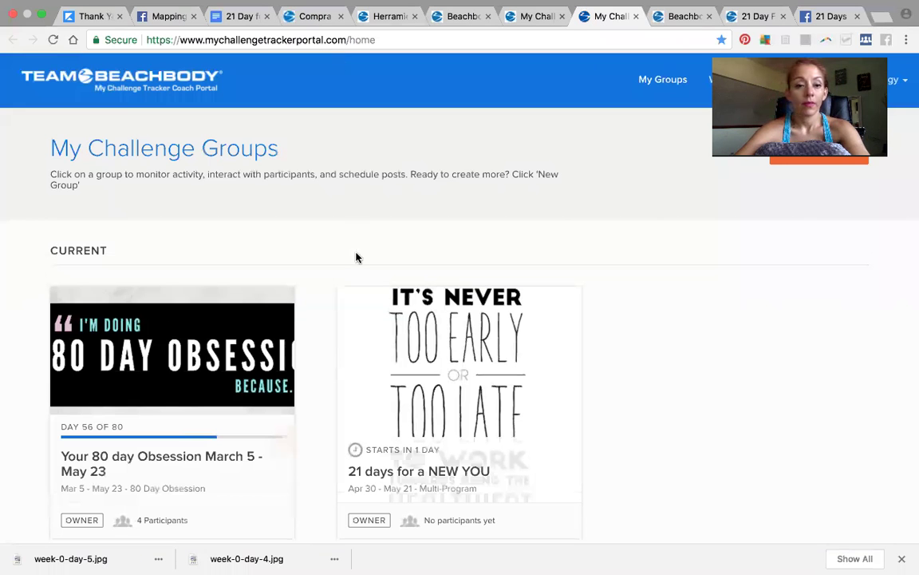
Start a new post in the 21 days for a NEW YOU group with week-0-day-5.jpg attached.
click(432, 329)
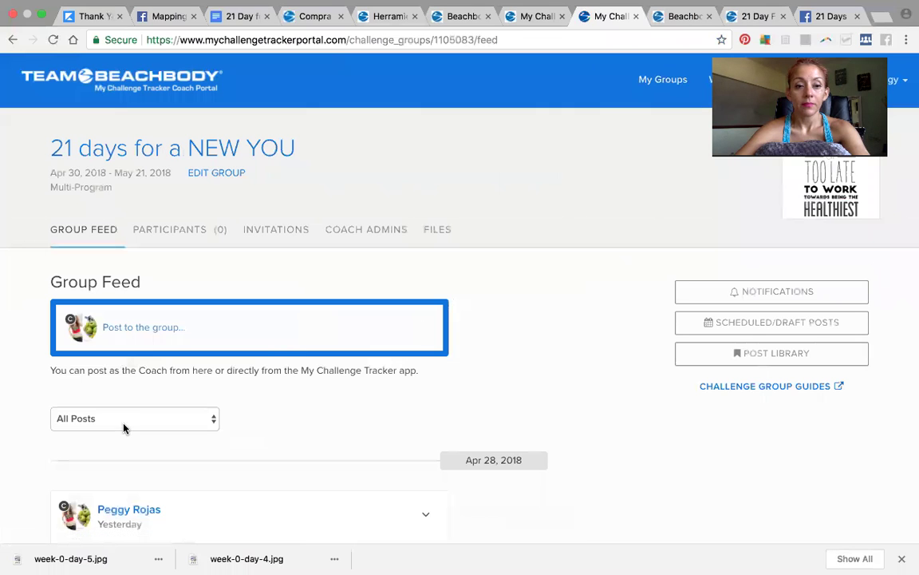
click(182, 340)
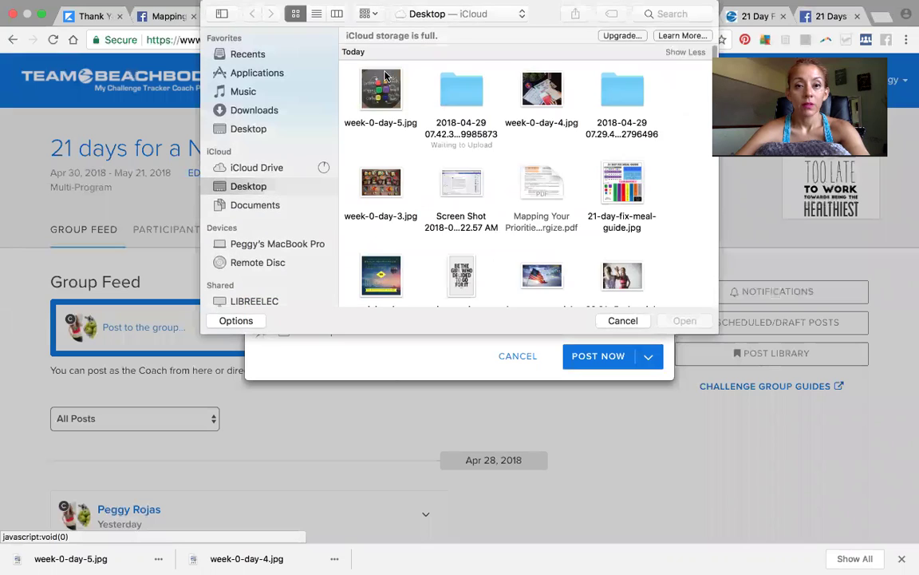
click(373, 86)
key(Return)
Paste the Day 5 eating-plan text, publish the post, then bring Zoom to the front.
click(306, 238)
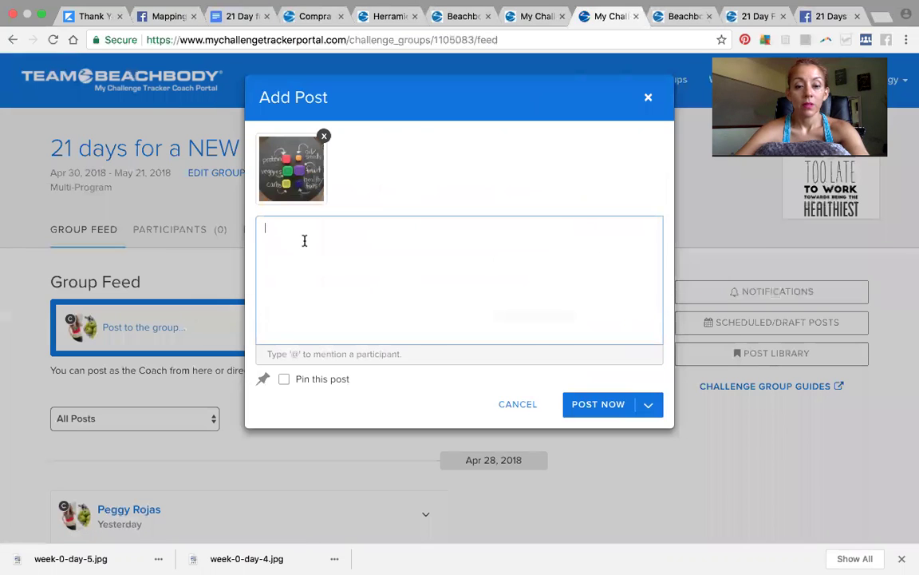
text(What you eat accounts for 80% of your results, so it's essential to stick with the 21 Day Fix Eating Plan.  After reviewing it, spend some time today throwing out all the unhealthy food and beverages from your refrigerator and pantry. The truth is if the "treat" isn't around when your cravings hit, you CAN'T eat it. And chances are your urges will pass long before you drive all the way to the store.  What foods will you throw away today?)
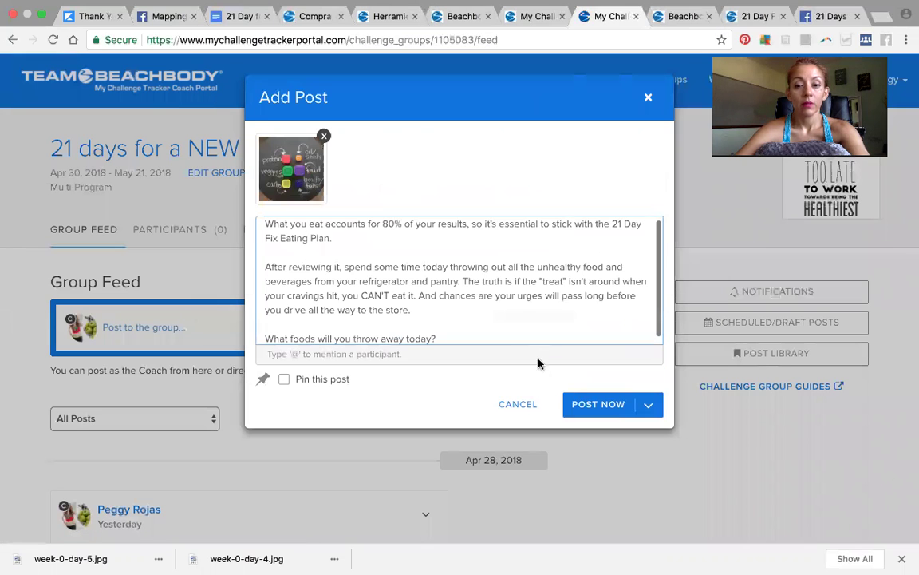
click(599, 407)
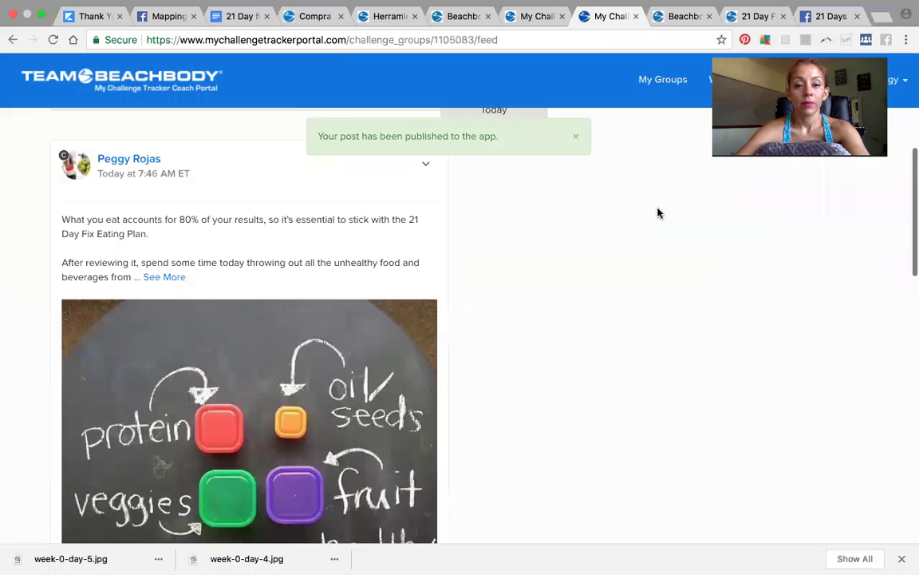
scroll(459, 319, down, 1)
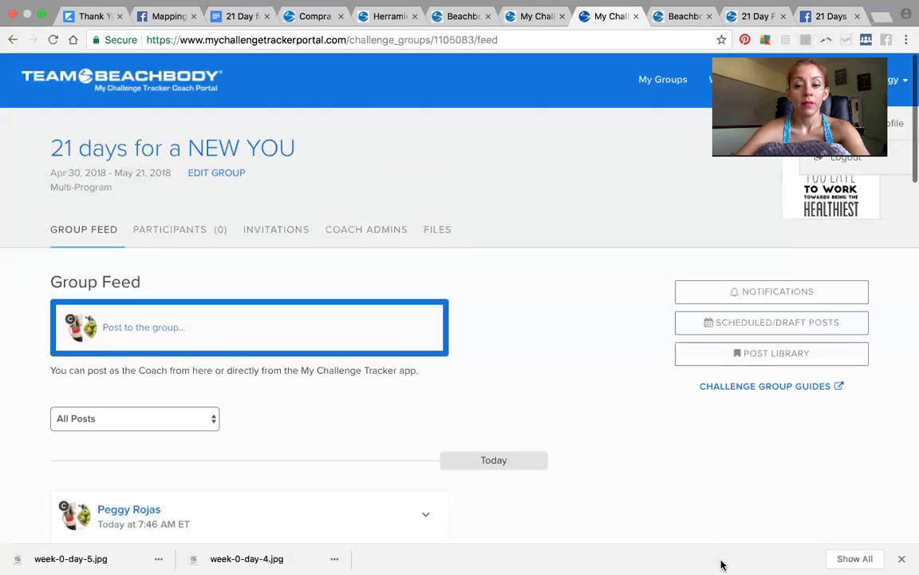
click(648, 556)
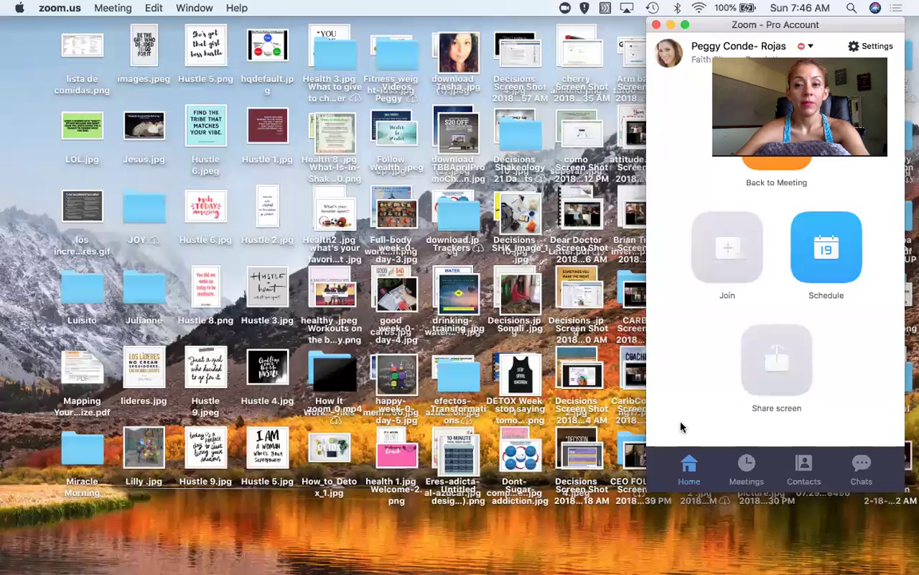